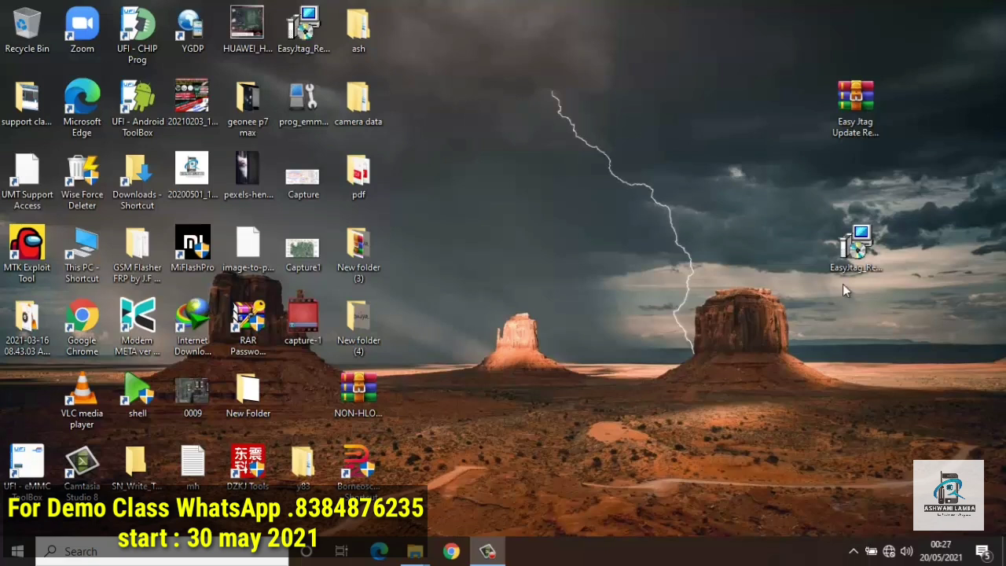
Step: Launch the EasyJTAG installer in English, accept the license and install into the existing folder
click(861, 269)
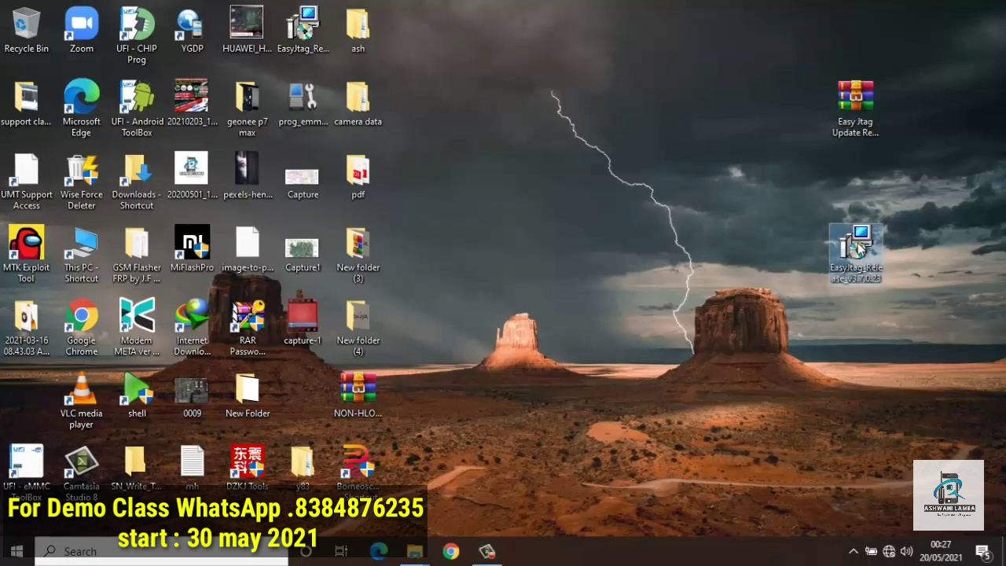
double_click(865, 271)
double_click(862, 266)
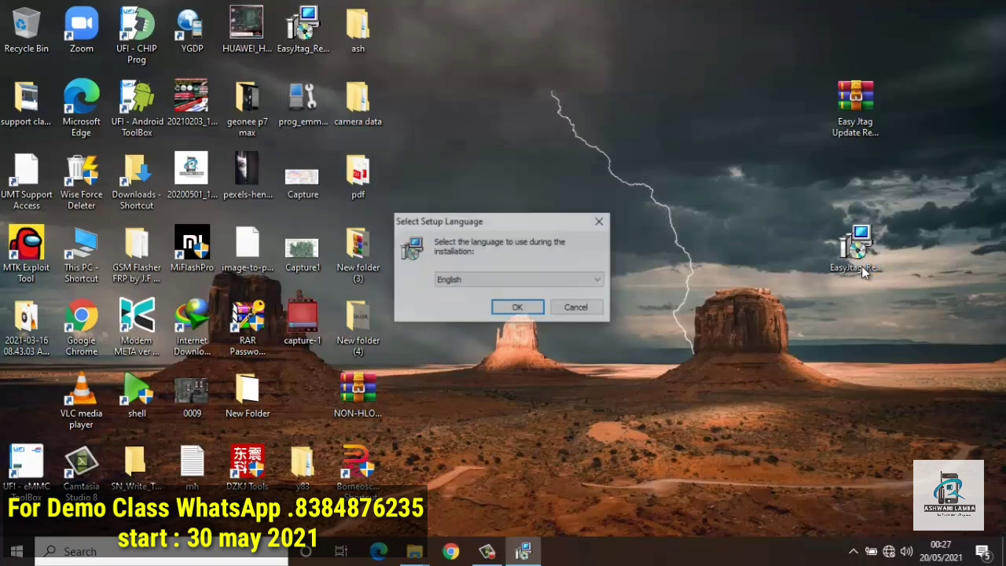
click(515, 308)
click(355, 348)
click(573, 391)
click(572, 391)
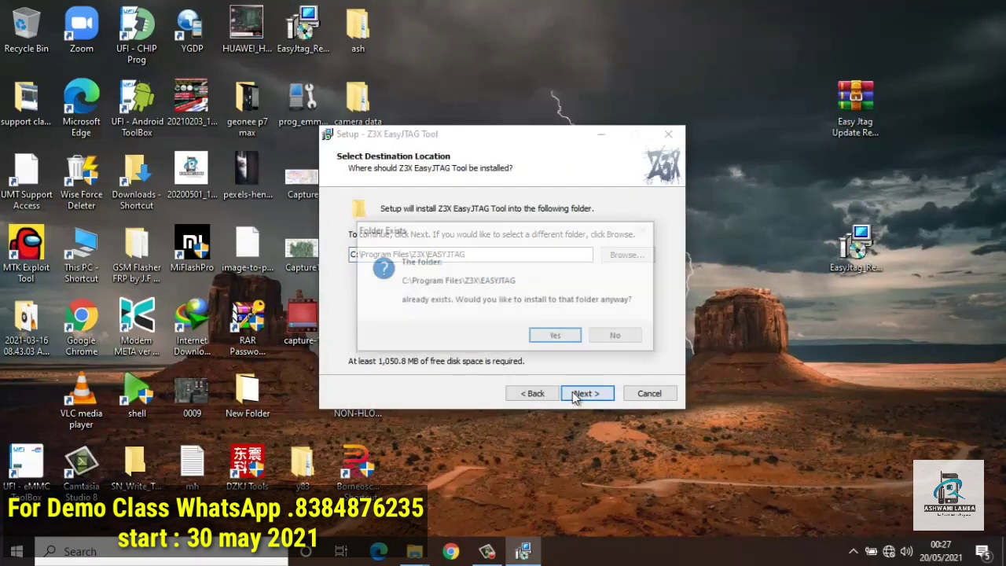
click(573, 337)
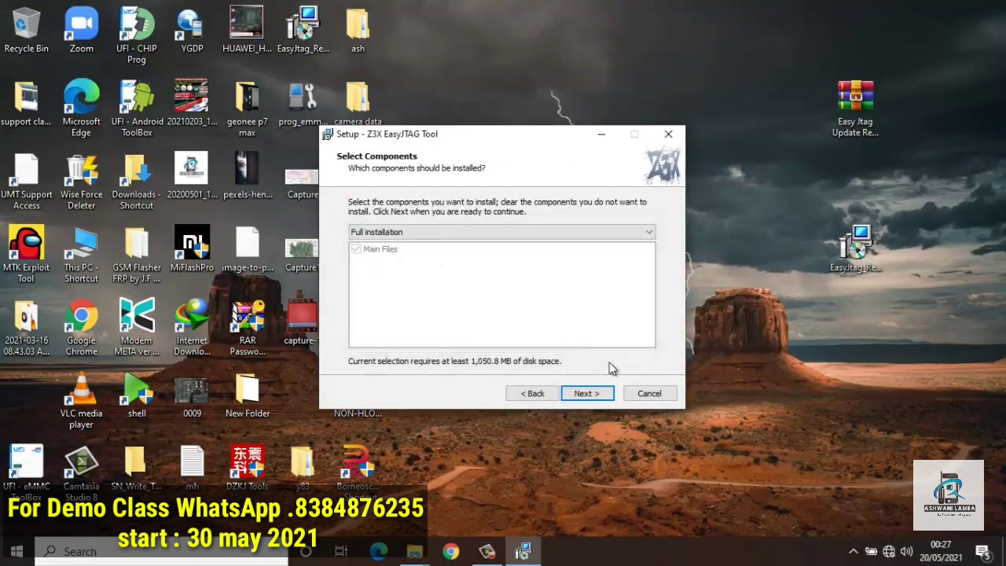
Step: Install with default components, Start menu folder and tasks, finishing with launch and webpage unchecked
click(595, 395)
click(595, 396)
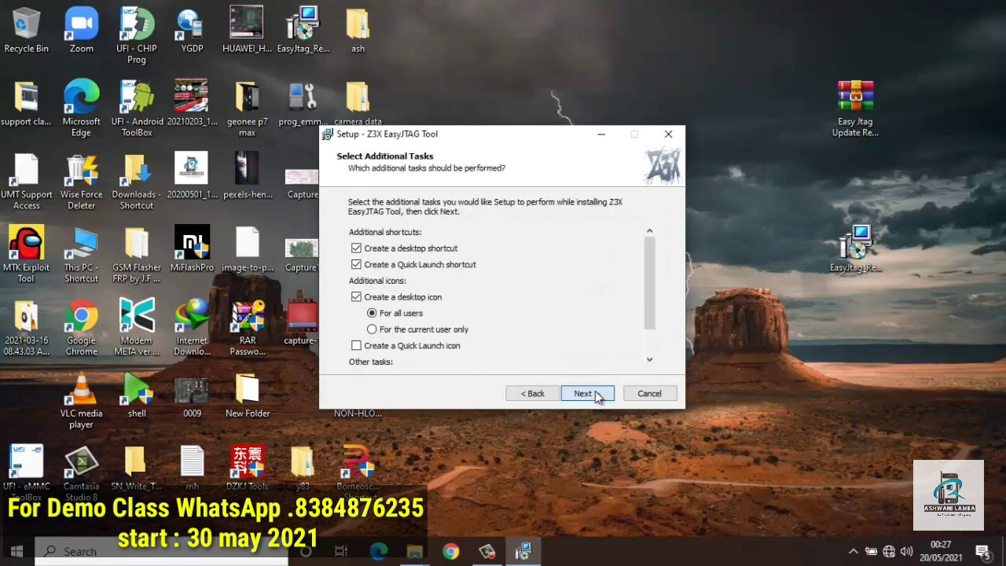
click(595, 396)
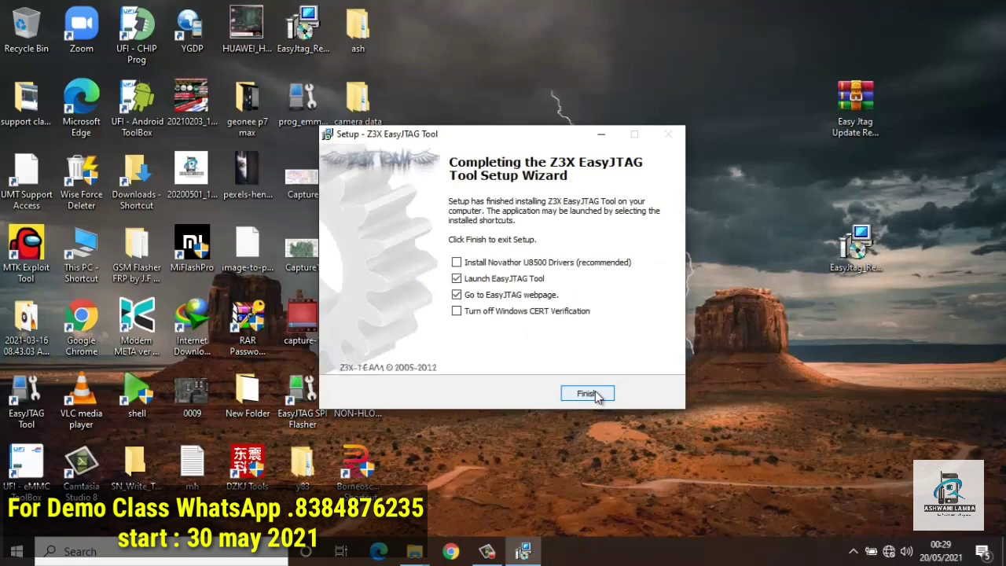
click(457, 278)
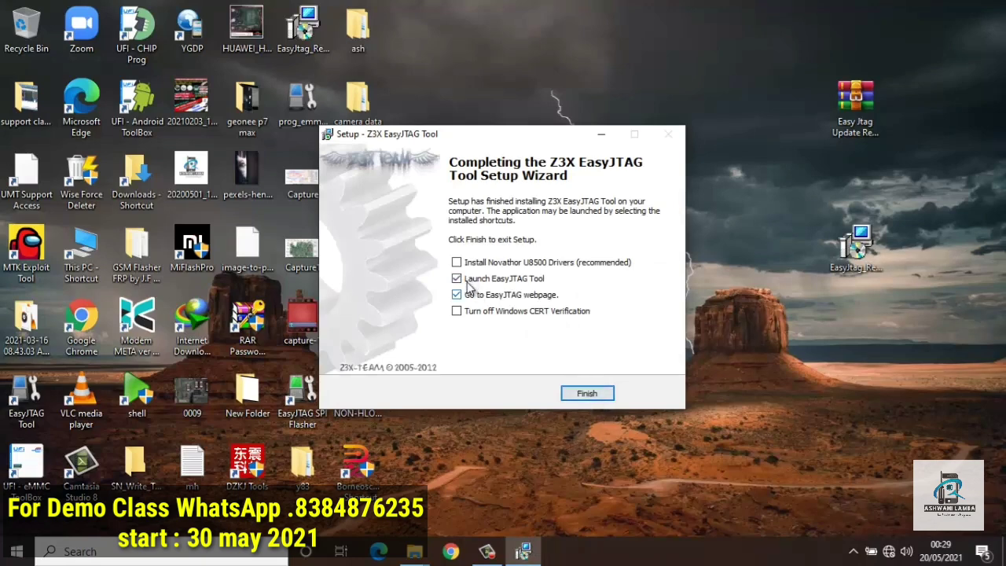
click(464, 297)
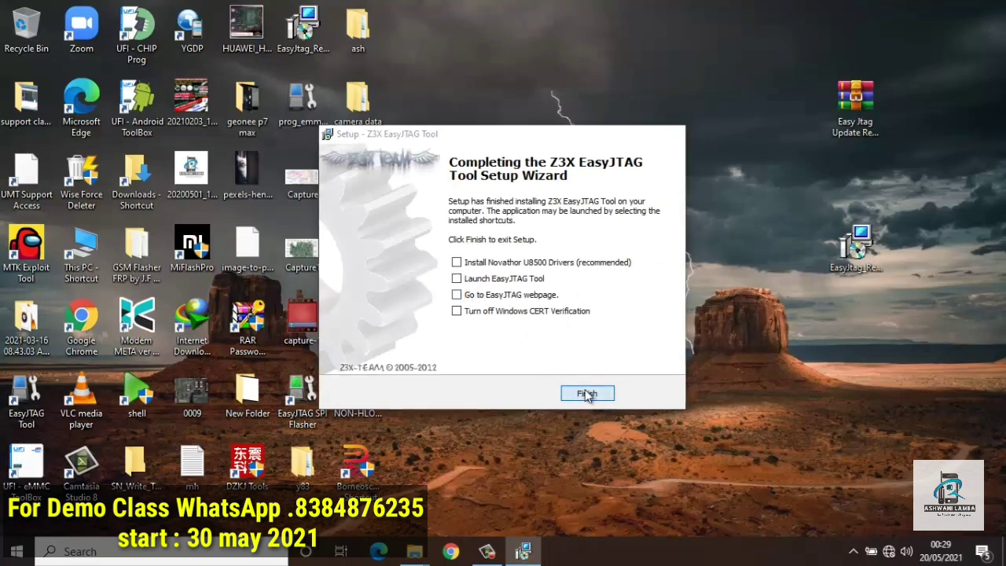
click(588, 393)
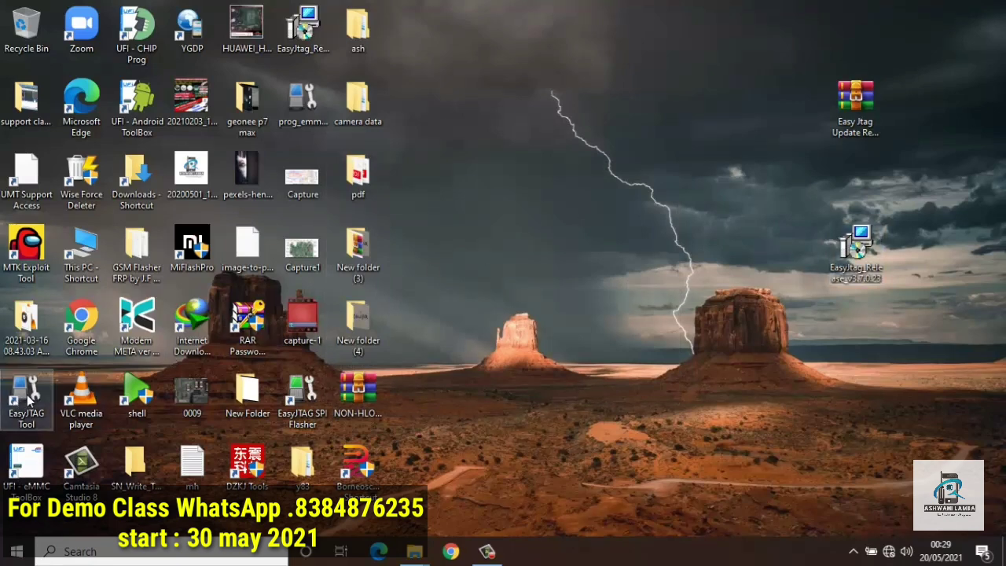
Step: Move the EasyJTAG Tool shortcut to the desktop's right side and launch it, dismissing the missing-DLL errors
click(53, 401)
drag(53, 401, 744, 158)
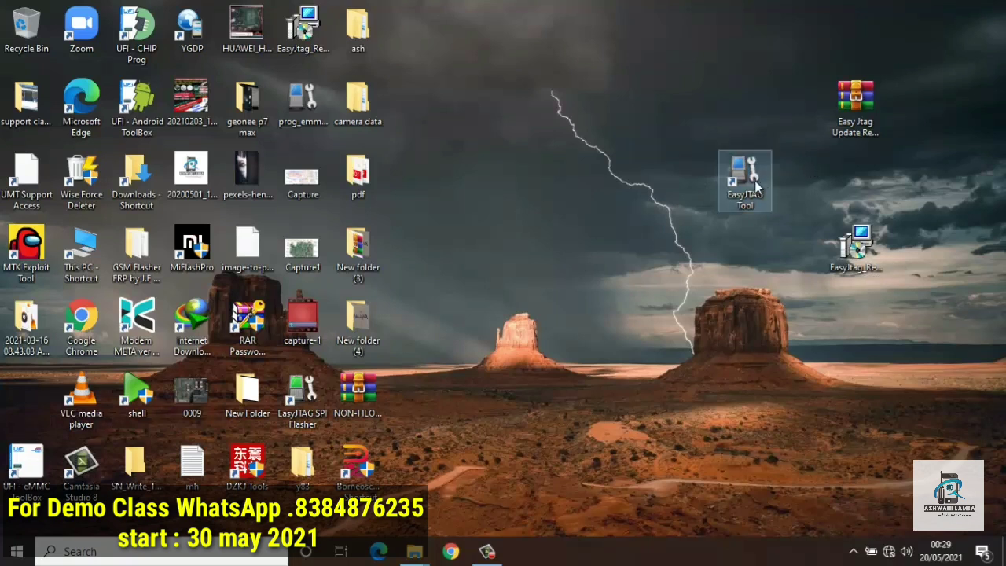
double_click(753, 181)
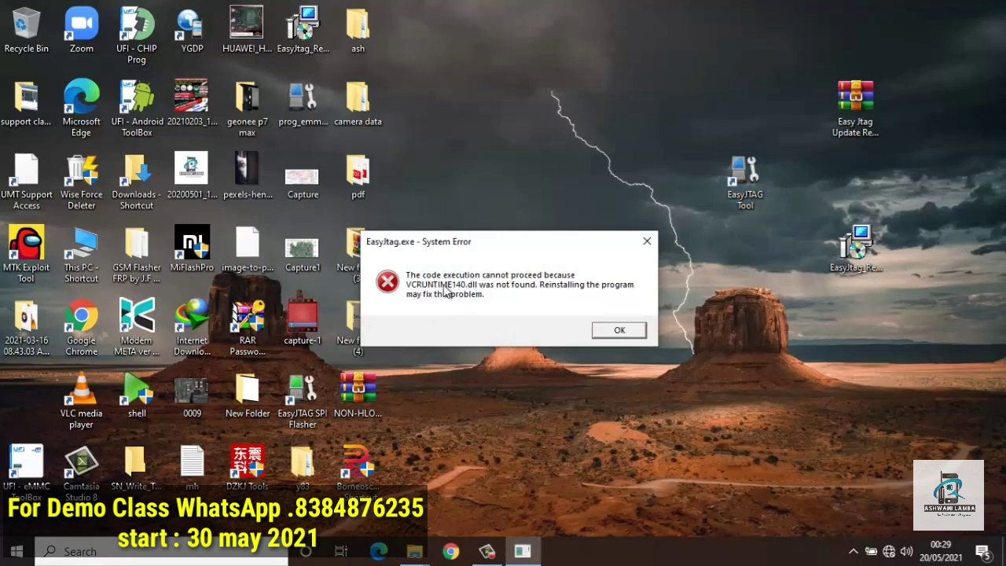
click(618, 330)
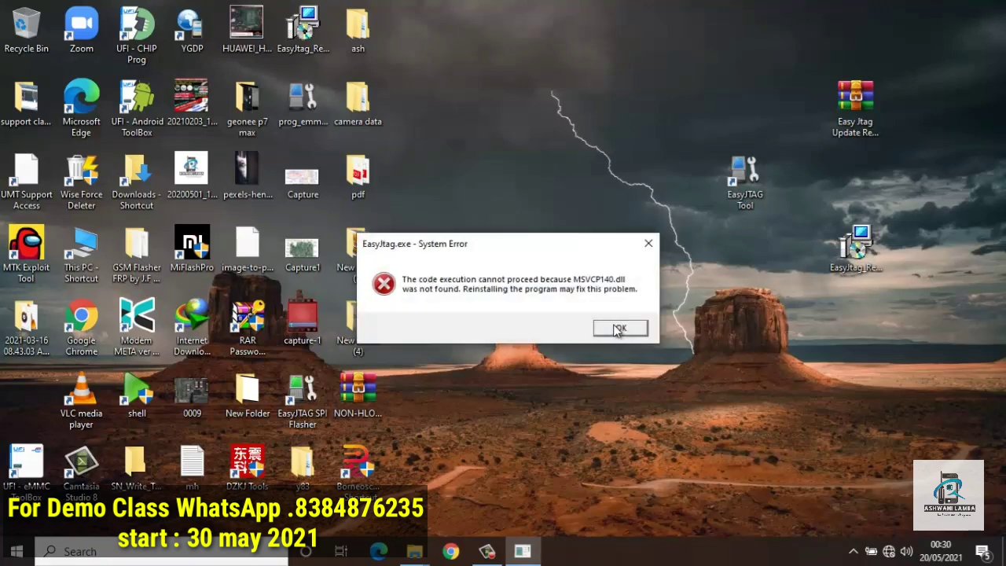
click(618, 329)
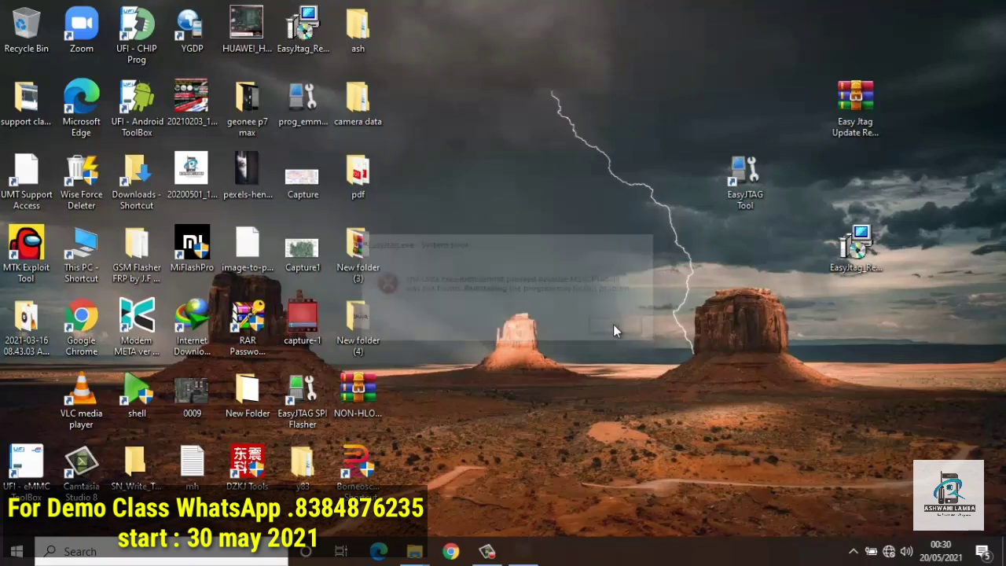
Step: Retry launching EasyJTAG Tool twice, dismissing the VCRUNTIME140.dll and MSVCP140.dll errors each time
double_click(745, 187)
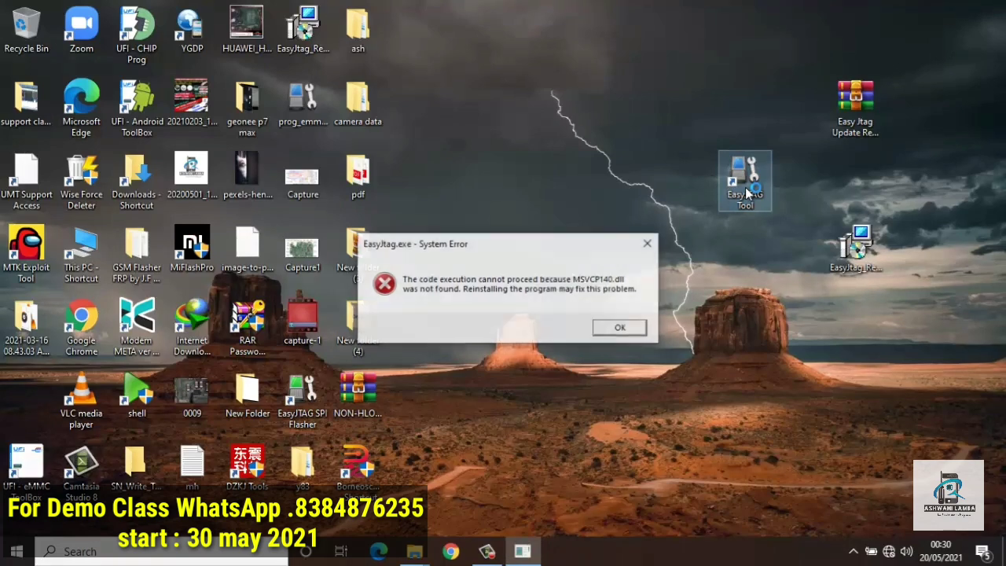
click(620, 328)
click(619, 330)
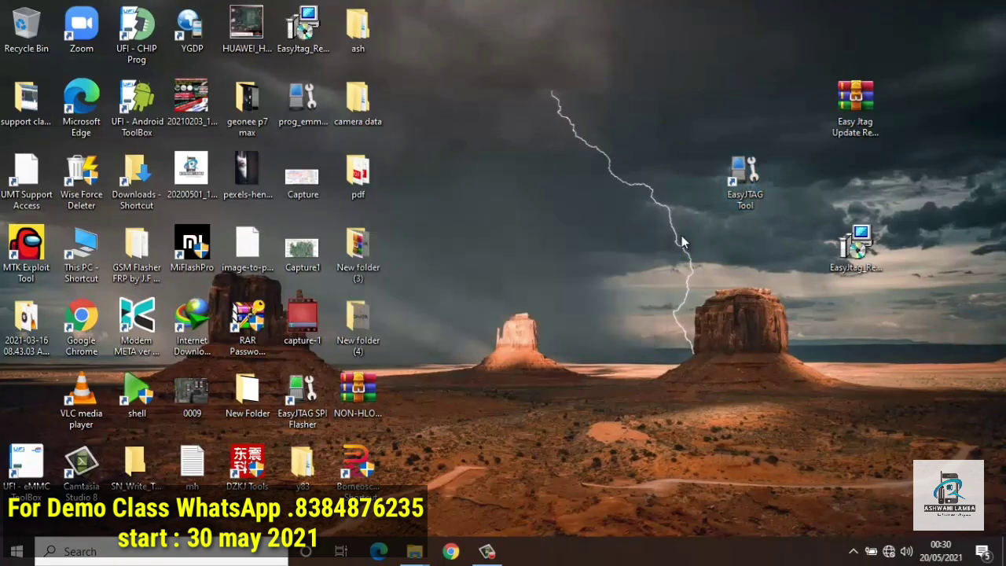
double_click(739, 189)
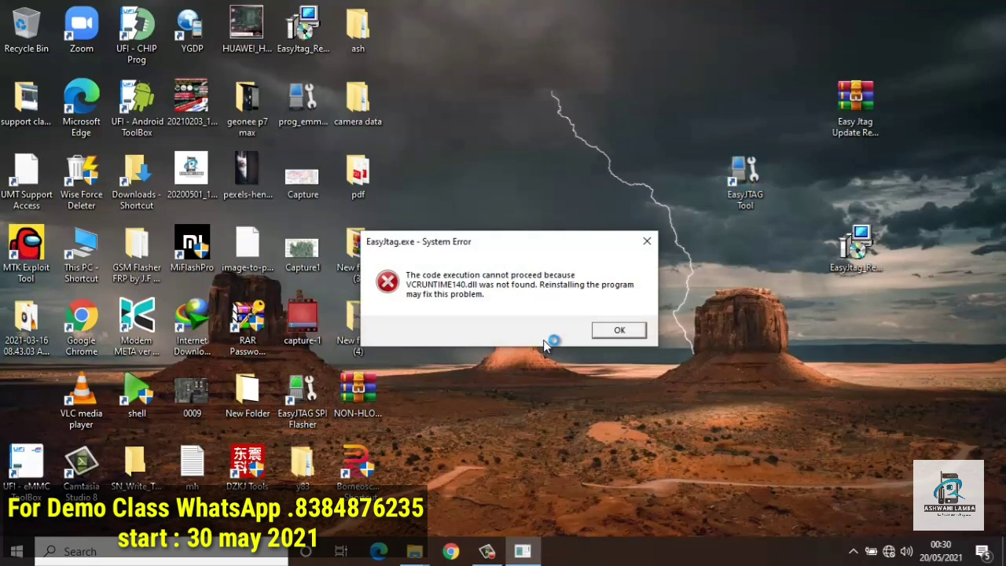
click(619, 330)
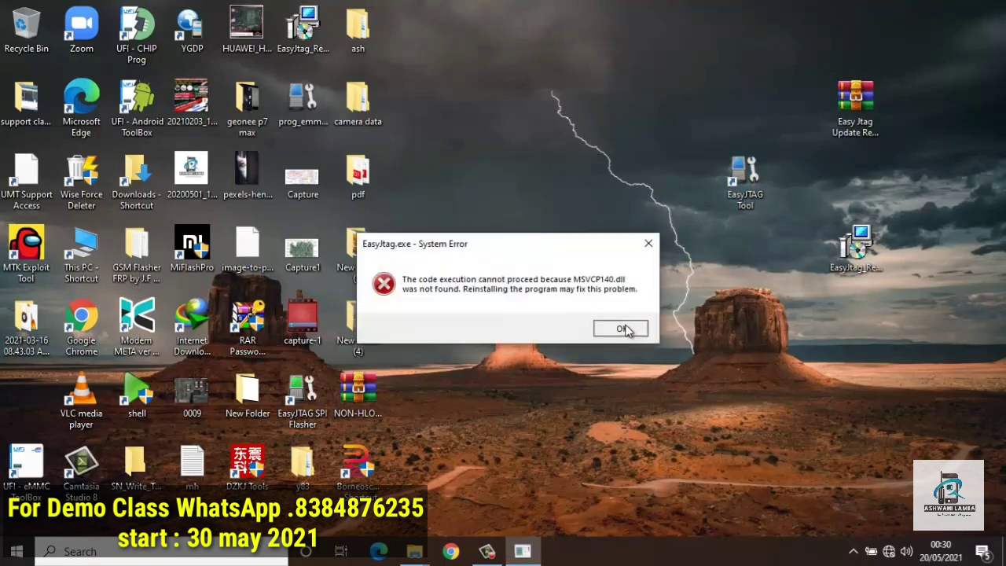
click(617, 330)
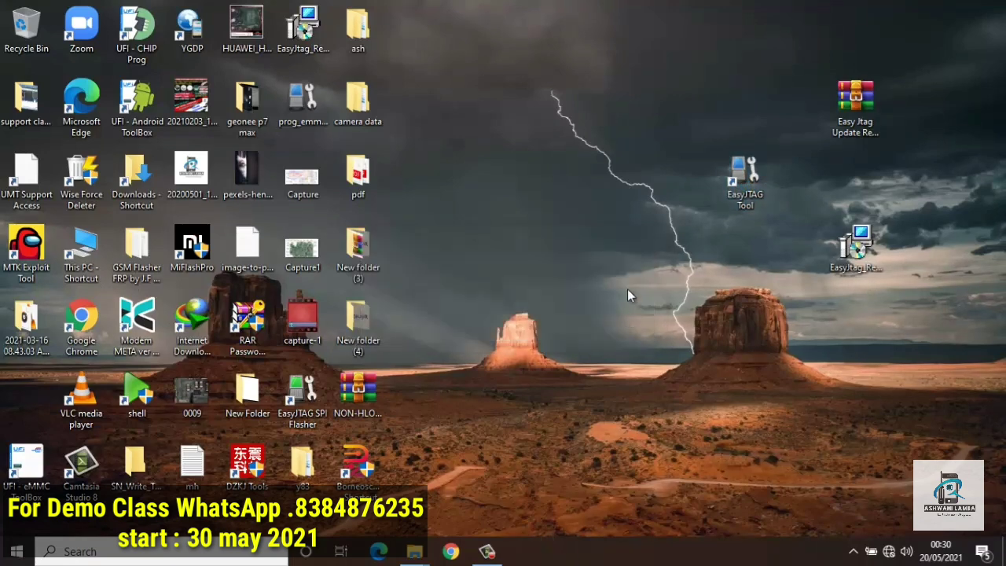
Step: Open the Easy Jtag Update Repair File archive in WinRAR, closing the Navigation Cancelled notice
click(853, 108)
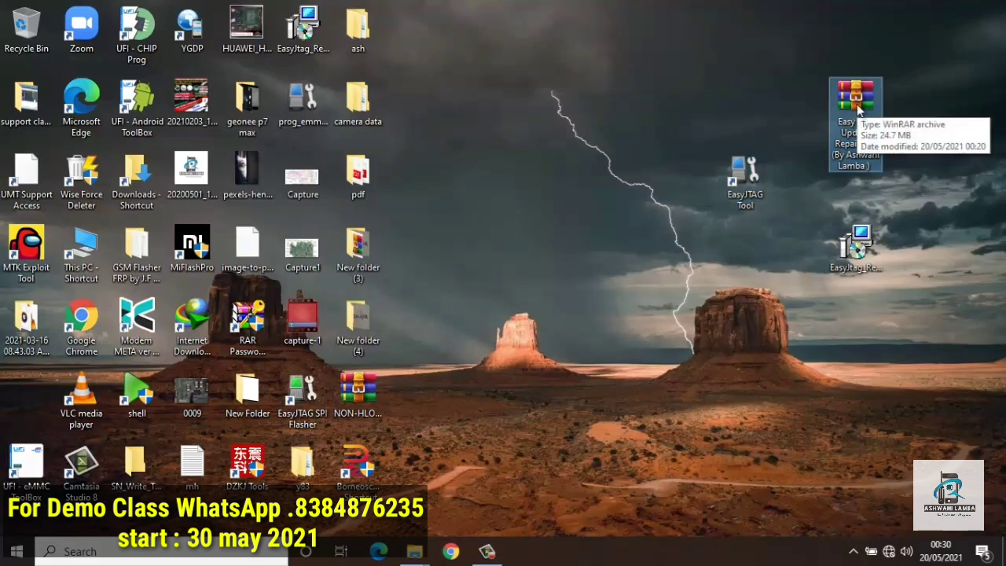
mouse_move(857, 110)
mouse_down()
mouse_move(833, 99)
mouse_move(857, 96)
mouse_up()
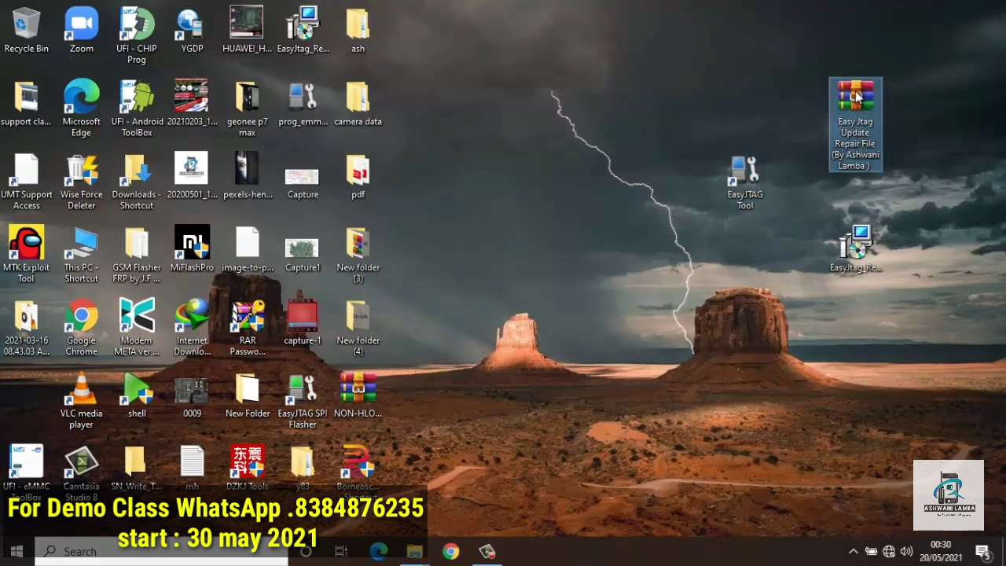
click(938, 98)
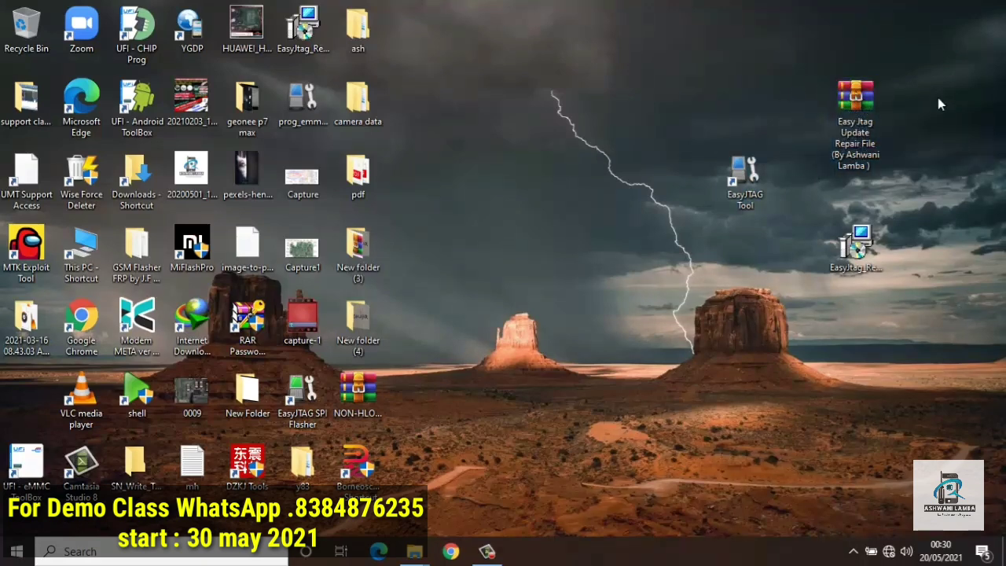
double_click(860, 110)
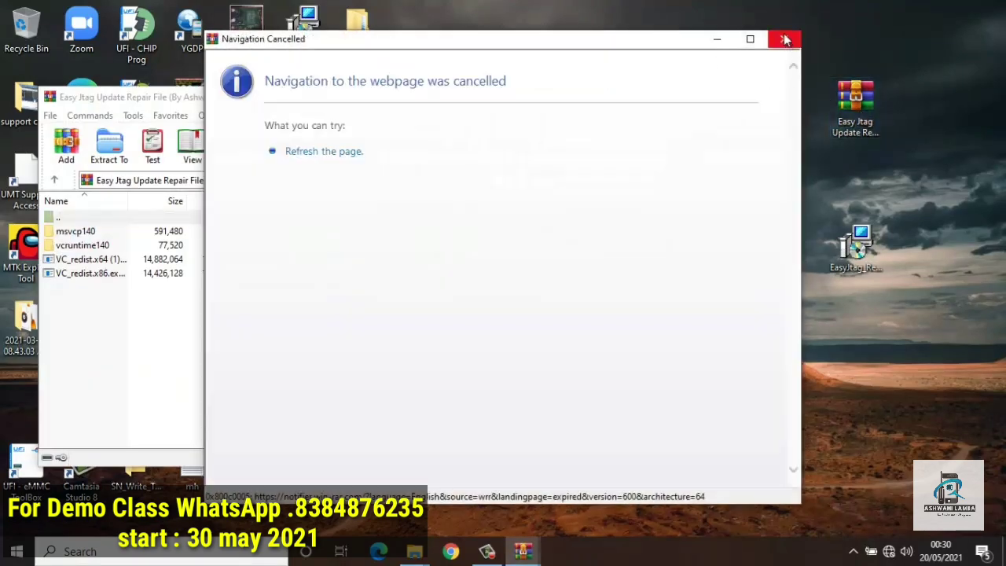
click(784, 39)
Step: Extract the archive to the default desktop folder, entering the archive password
click(108, 145)
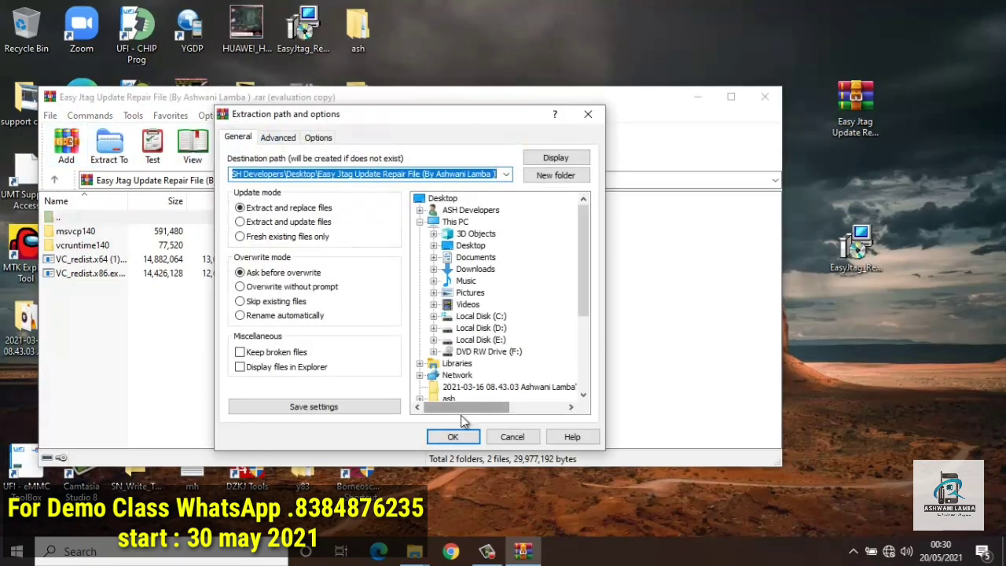
click(446, 437)
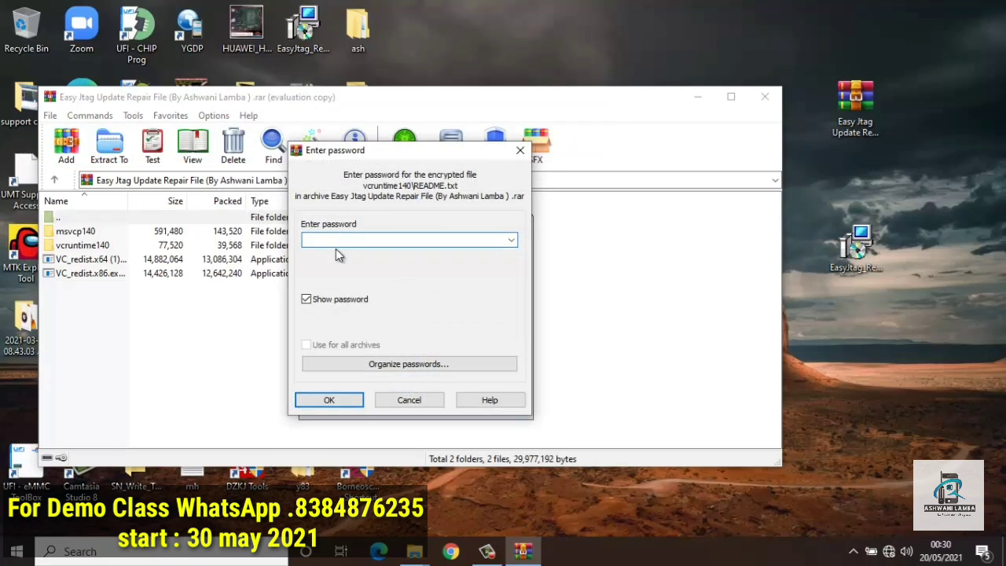
click(328, 400)
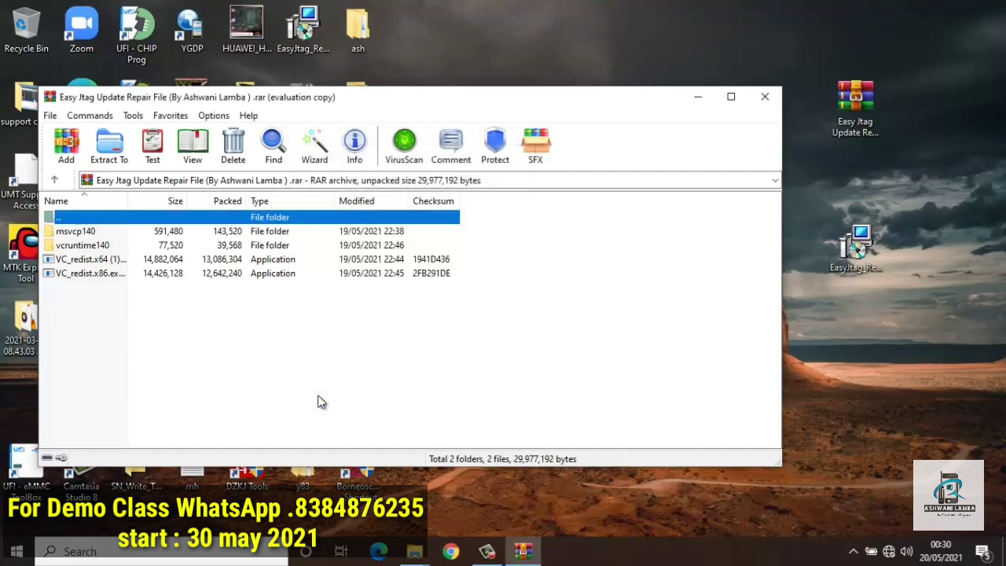
Step: Close WinRAR, reposition the extracted Easy Jtag Update Repair File folder and open it
click(757, 105)
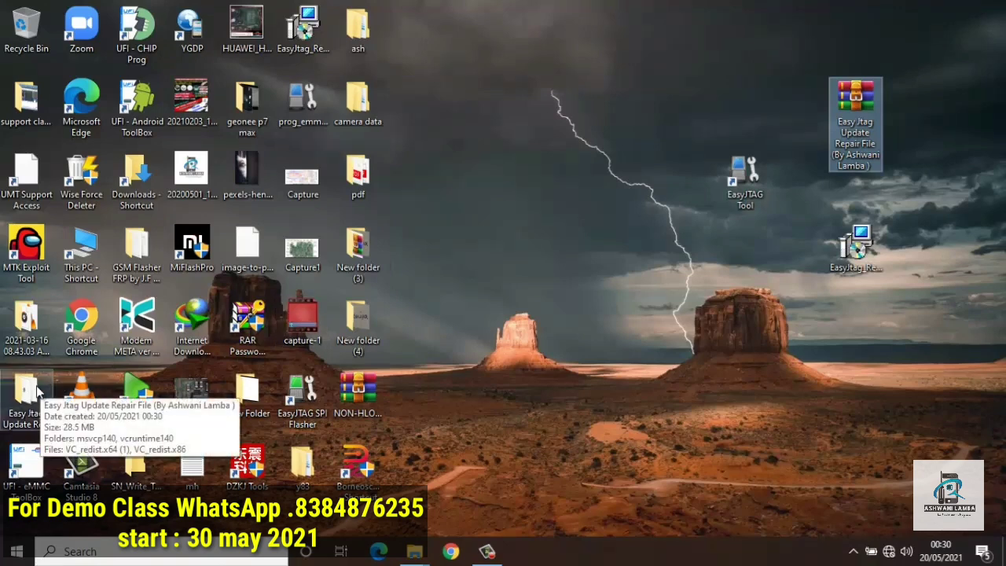
mouse_move(303, 323)
mouse_down()
mouse_move(574, 185)
mouse_move(525, 191)
mouse_move(187, 347)
mouse_move(315, 318)
mouse_up()
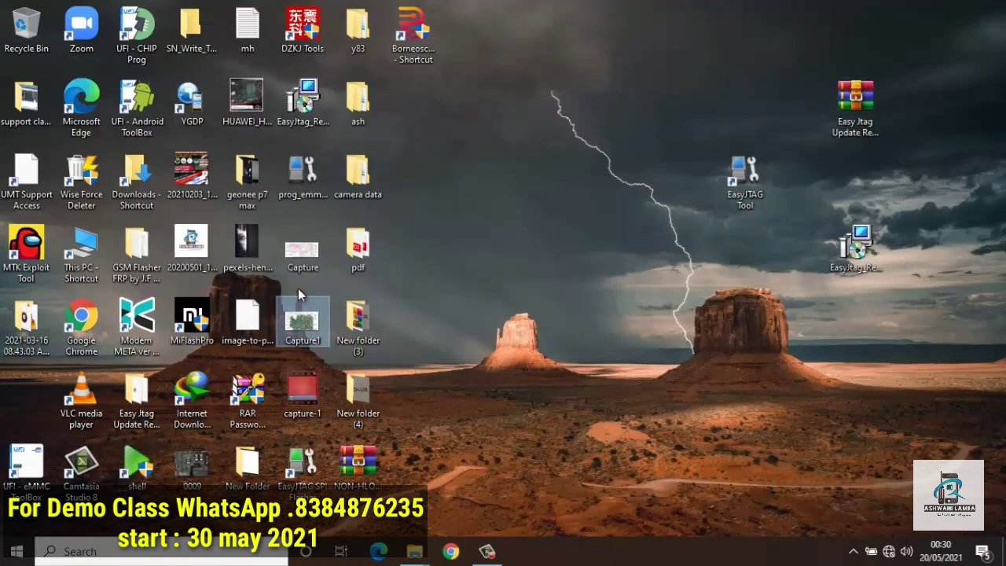
drag(135, 396, 660, 268)
click(699, 271)
double_click(642, 258)
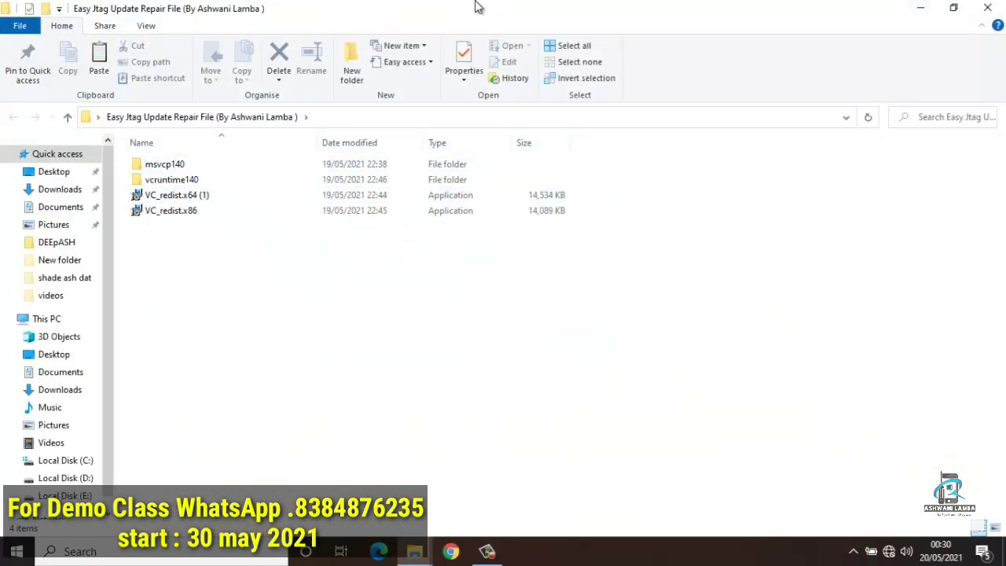
Step: Copy msvcp140.dll from the msvcp140 folder and open This PC
double_click(539, 17)
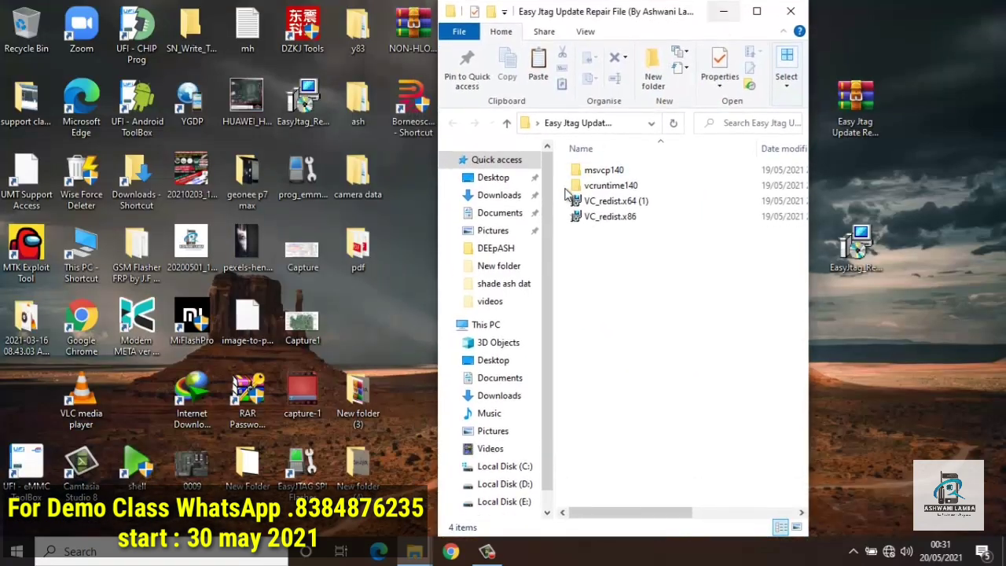
double_click(602, 176)
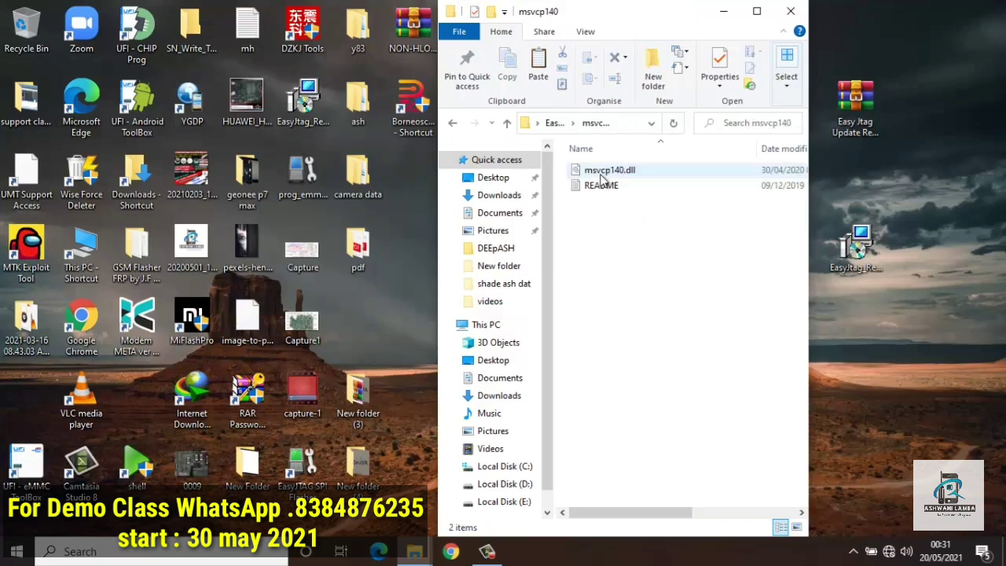
click(602, 179)
right_click(602, 180)
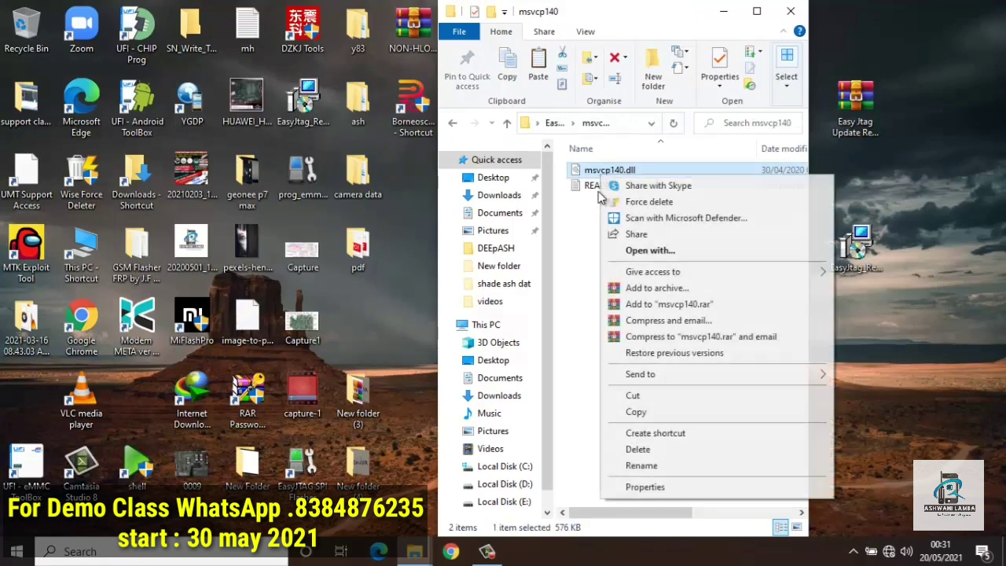
click(637, 412)
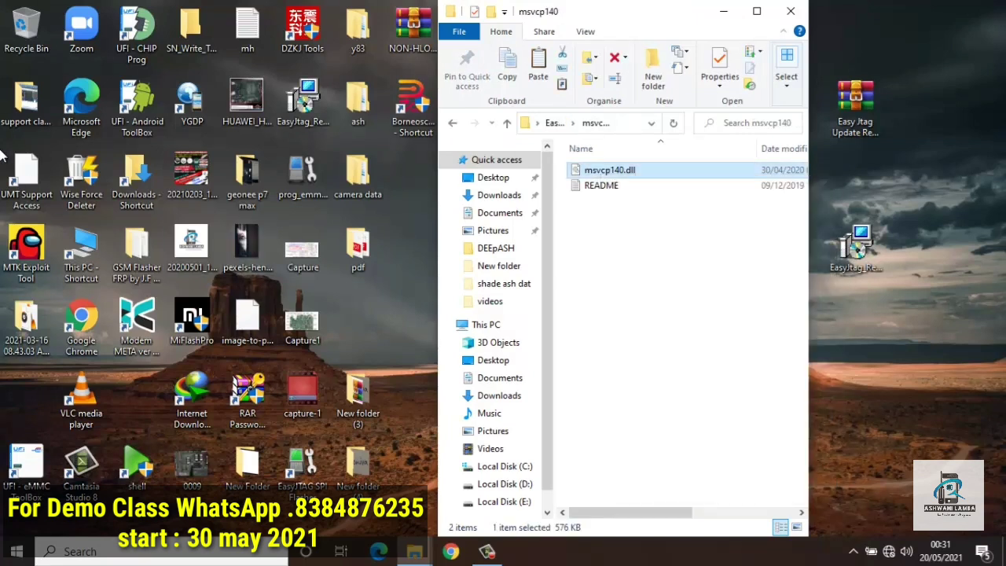
double_click(84, 244)
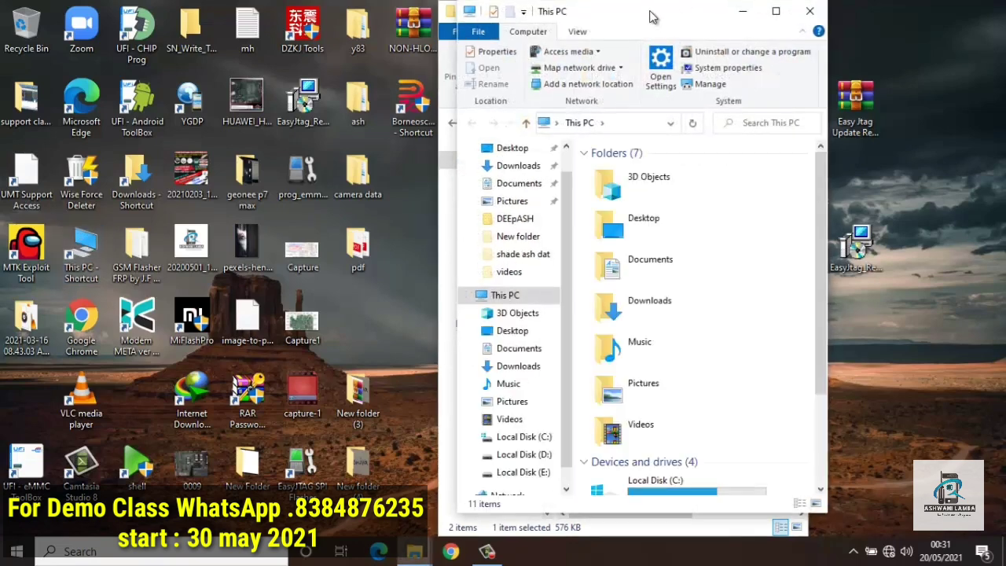
Step: Navigate from This PC to C:\Windows\System32
drag(650, 13, 364, 18)
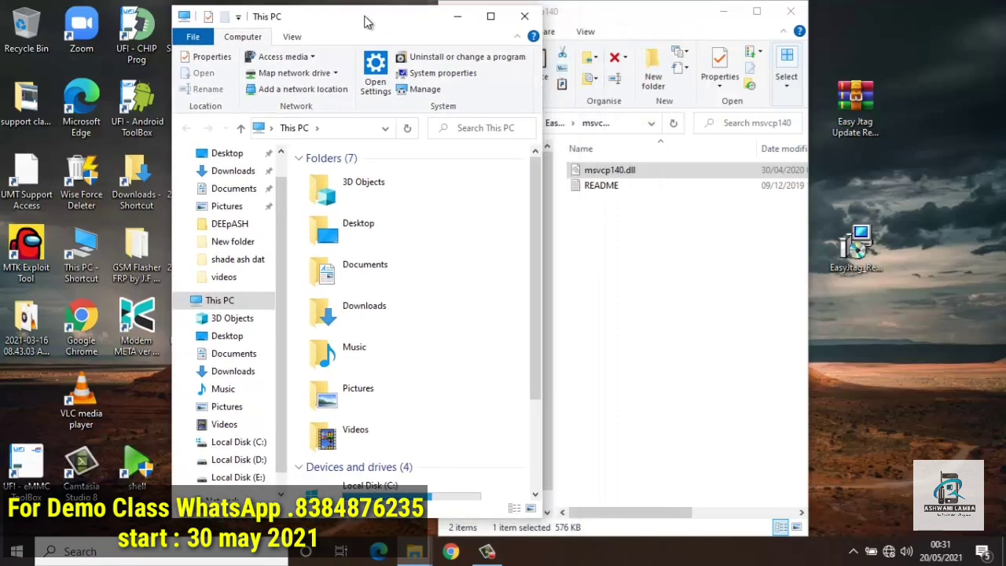
click(536, 466)
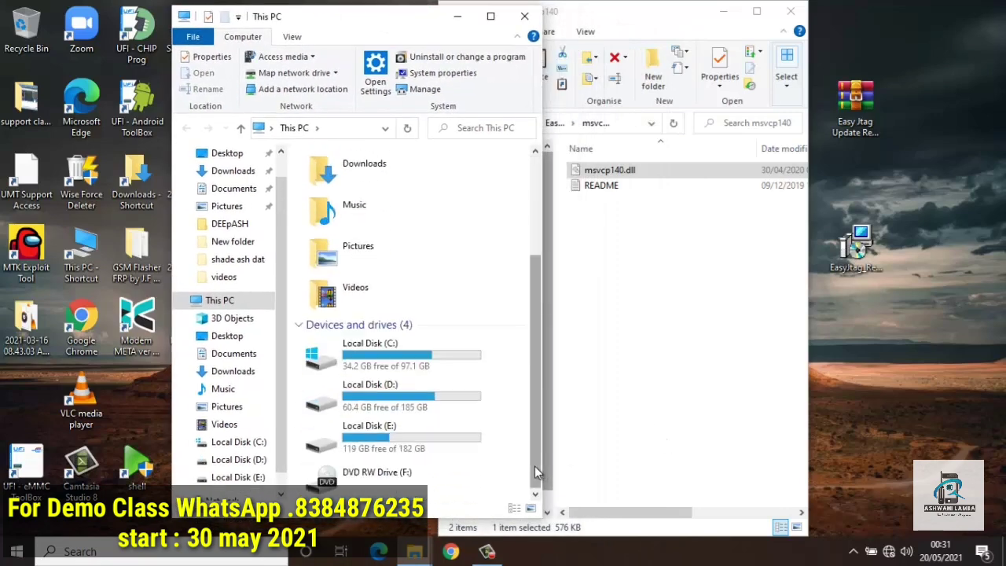
double_click(393, 359)
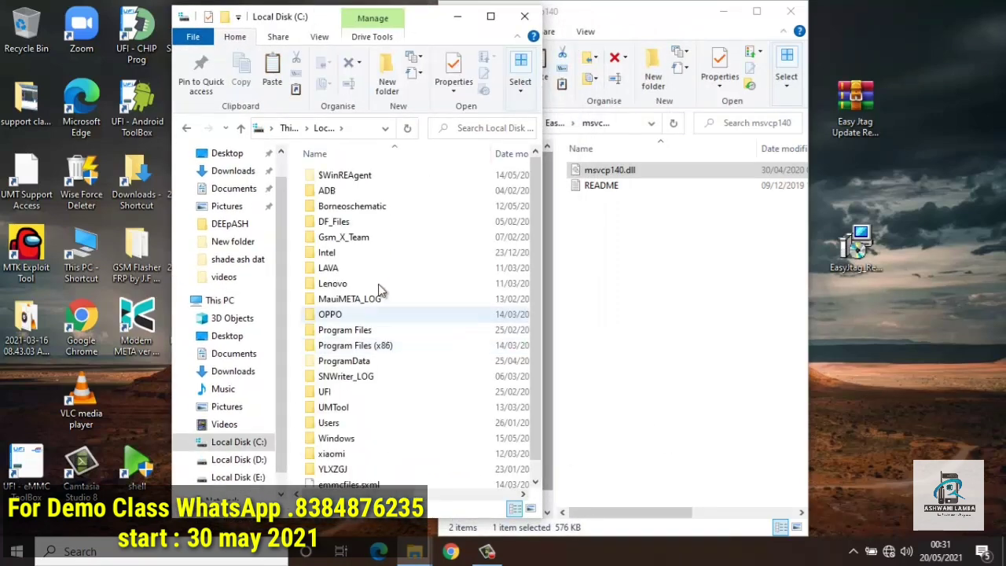
double_click(342, 443)
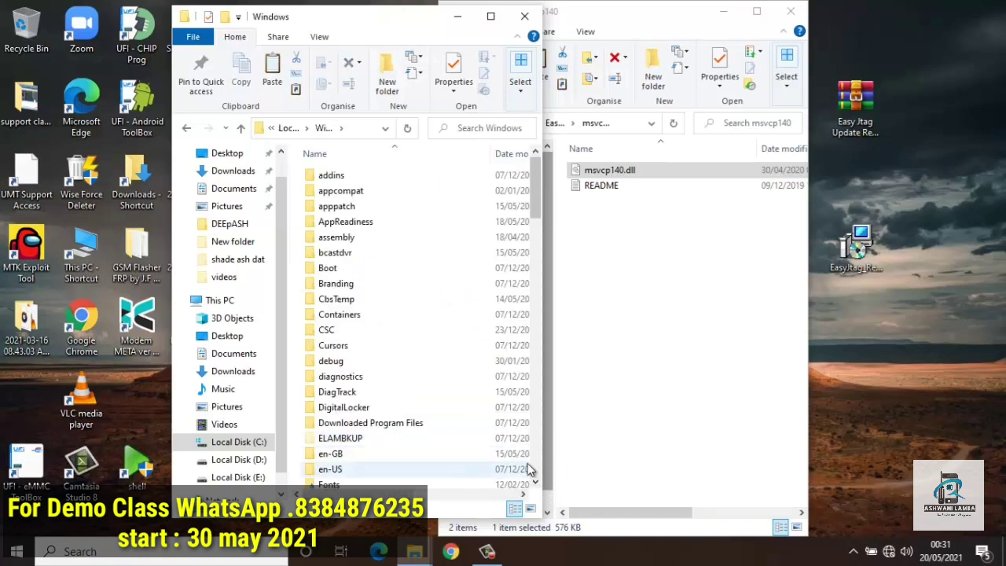
scroll(534, 483, down, 3)
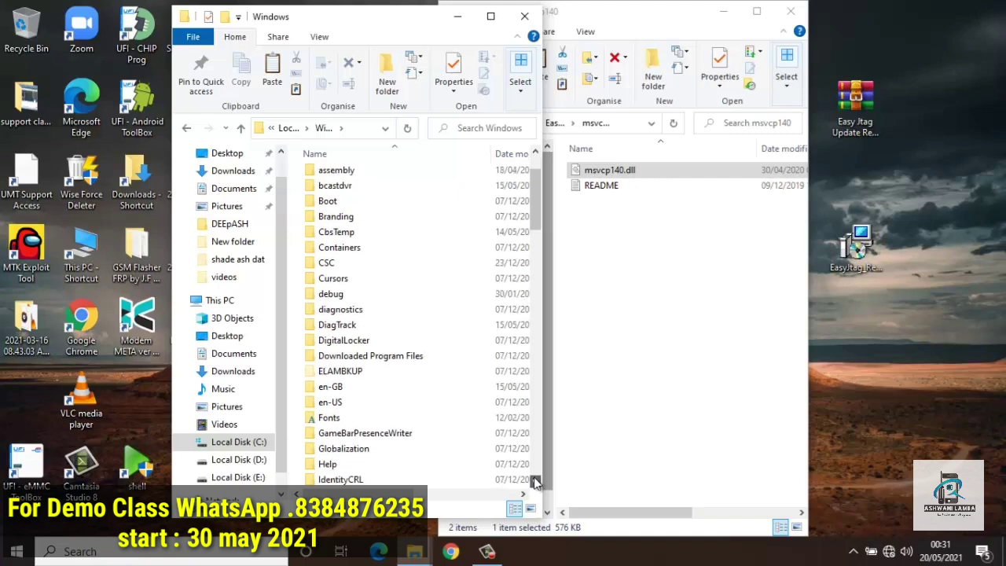
scroll(535, 483, down, 3)
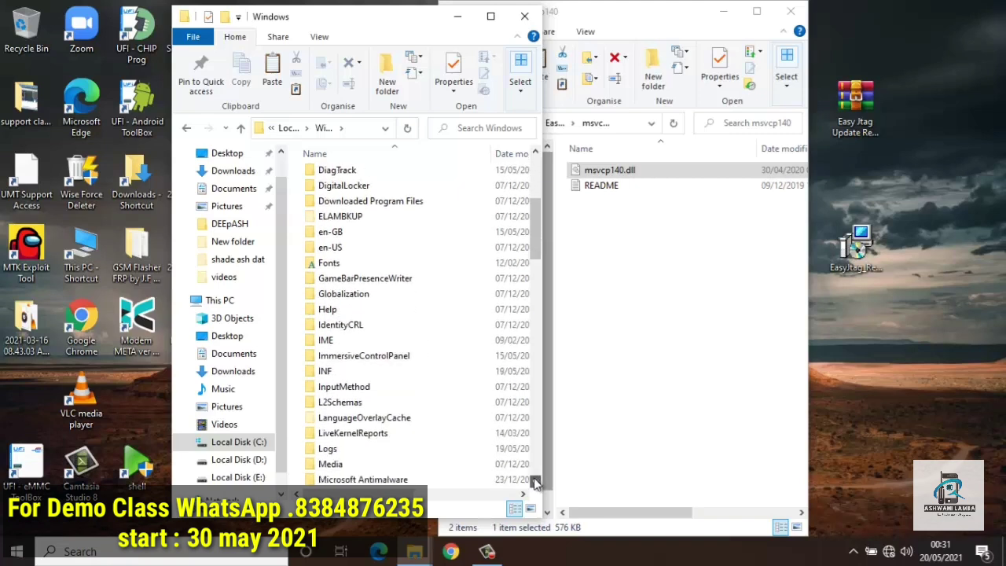
scroll(535, 482, down, 3)
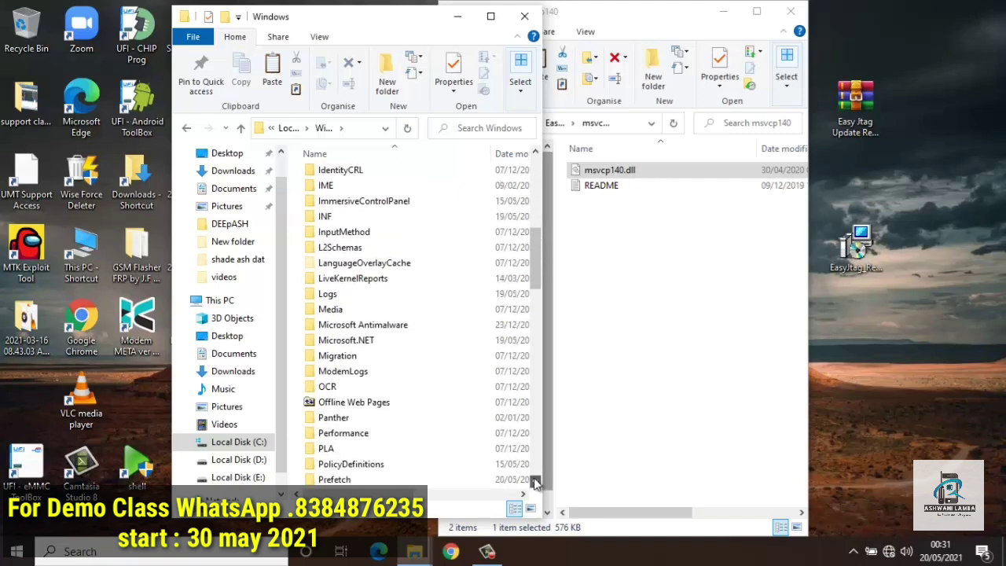
scroll(535, 483, down, 4)
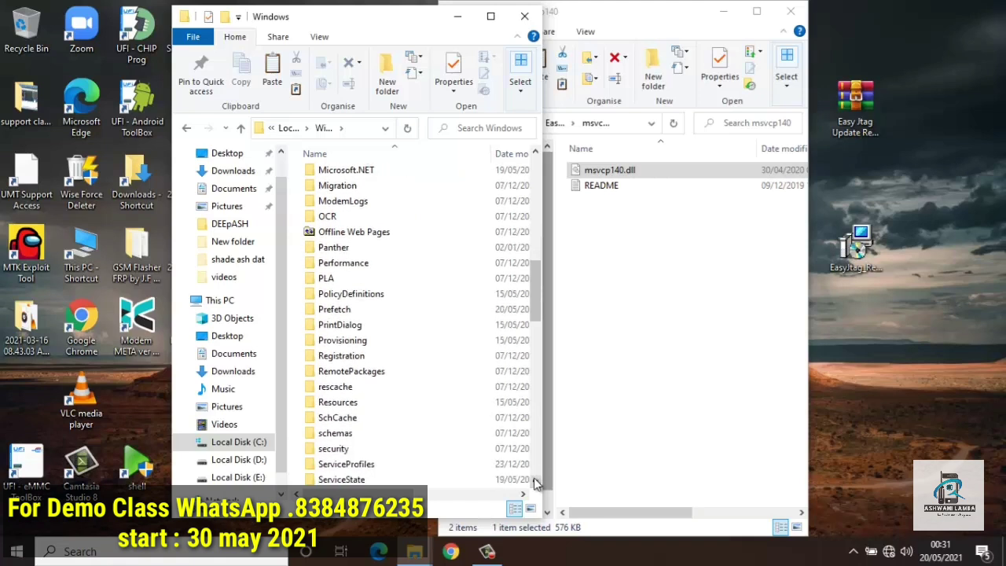
scroll(535, 483, down, 3)
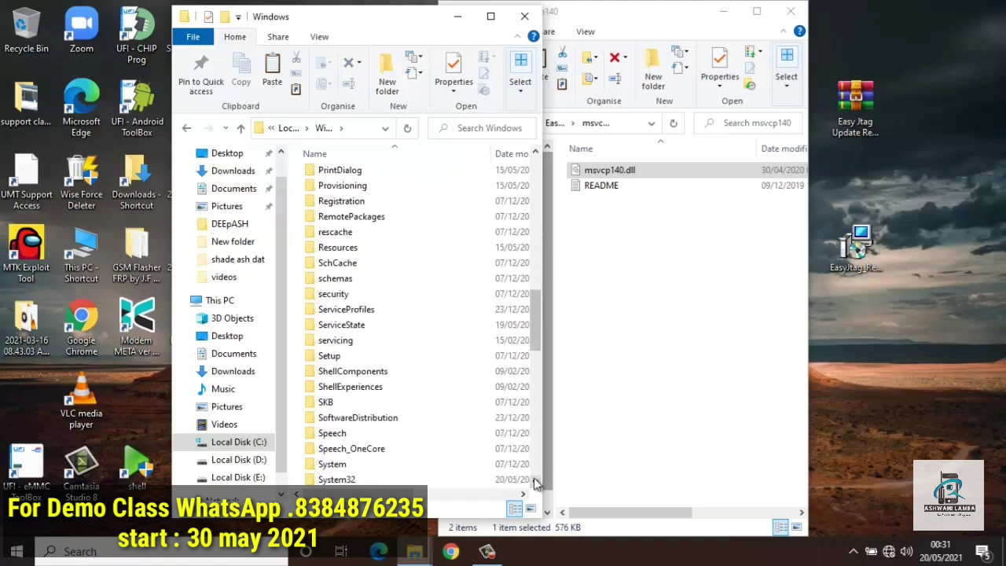
double_click(338, 434)
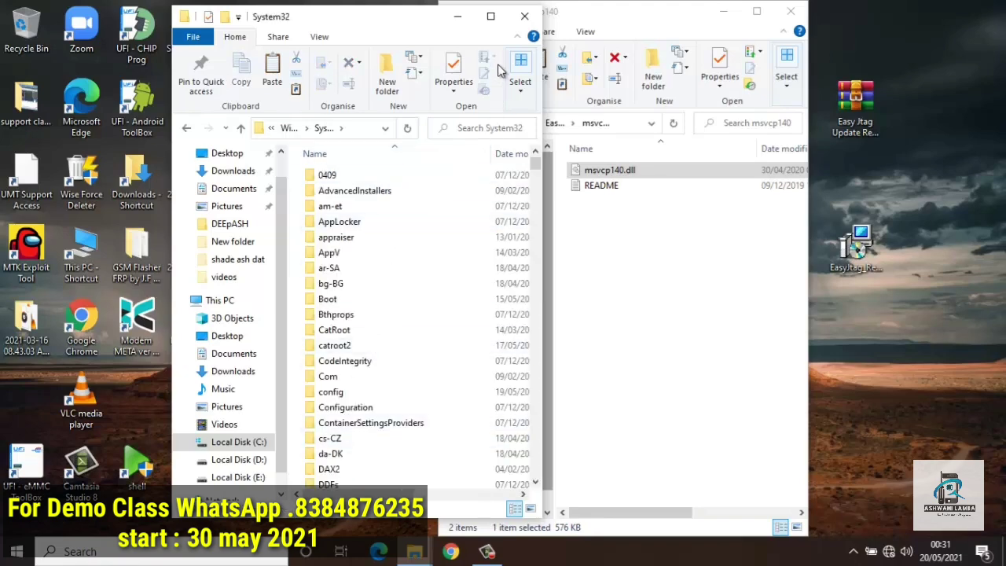
Step: Paste msvcp140.dll into the maximized System32 folder, granting administrator permission
click(492, 22)
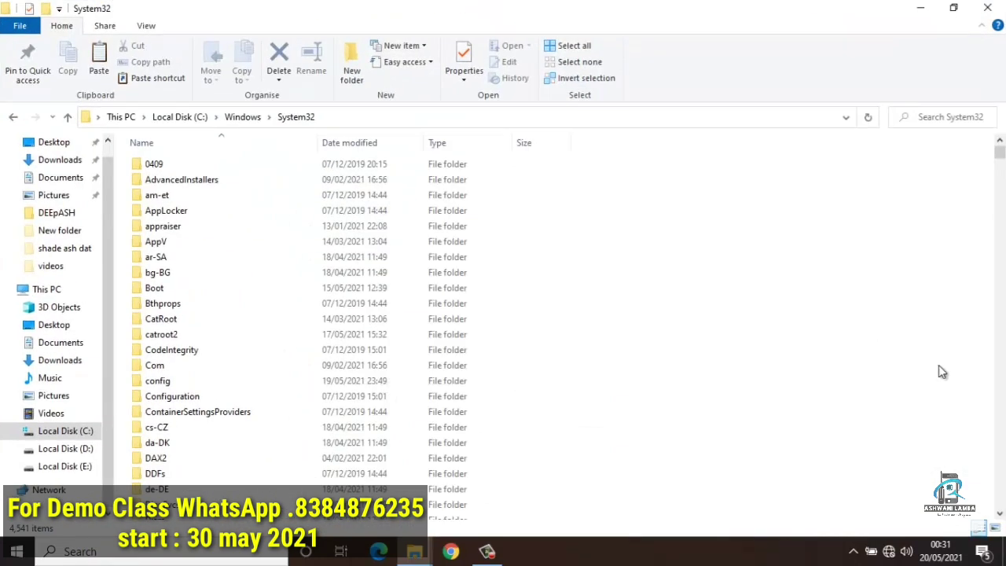
scroll(1003, 414, down, 20)
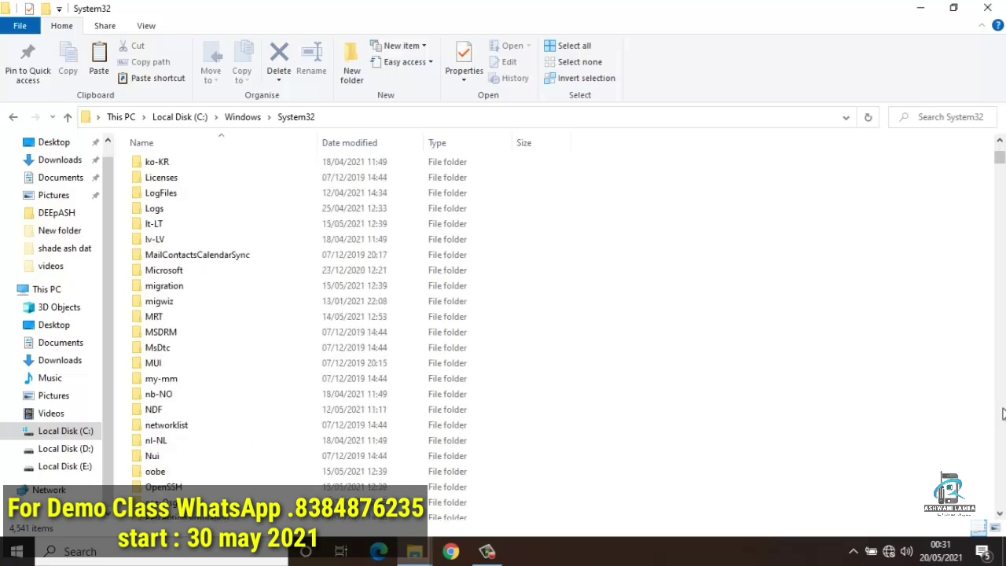
scroll(1003, 414, down, 10)
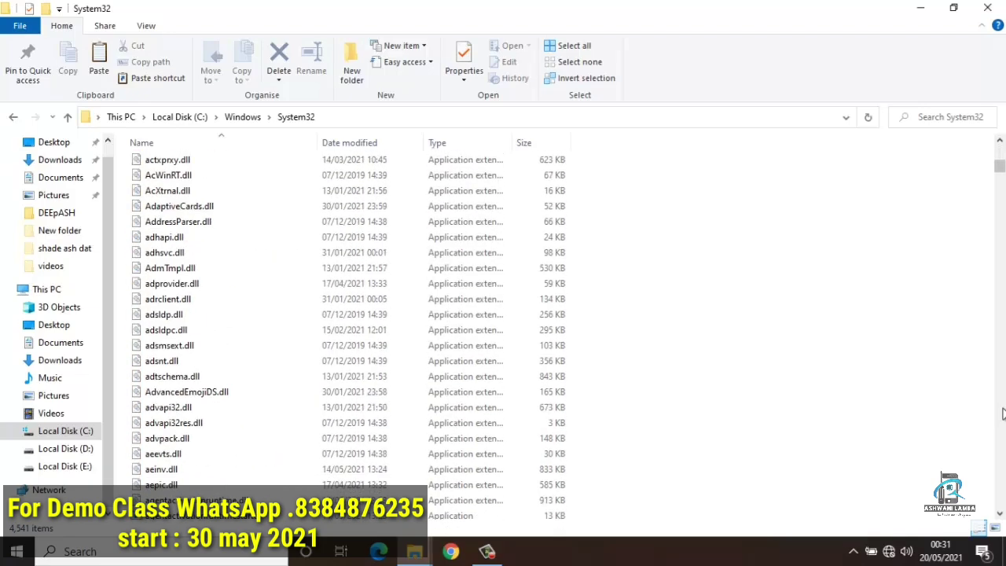
right_click(801, 277)
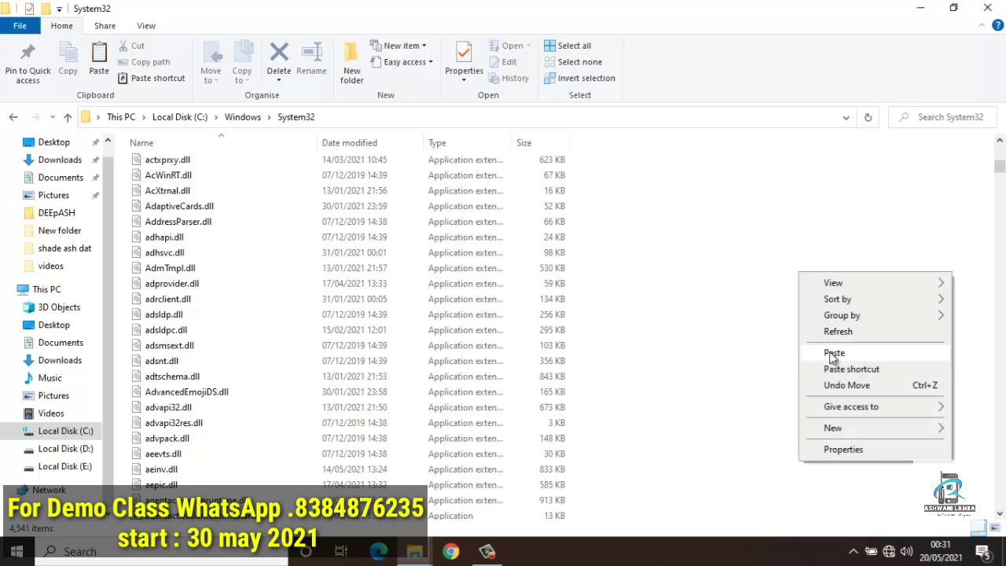
click(832, 355)
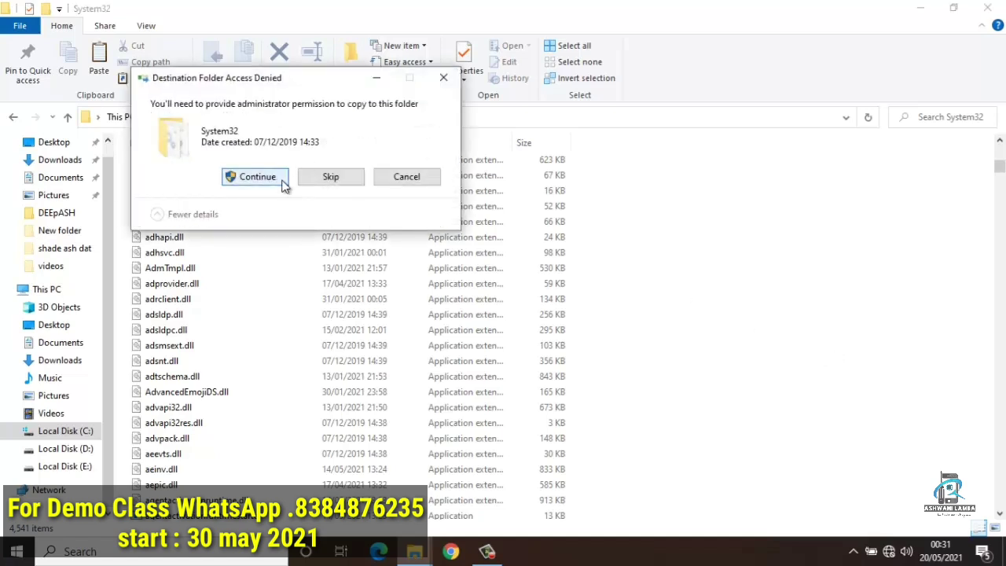
click(275, 176)
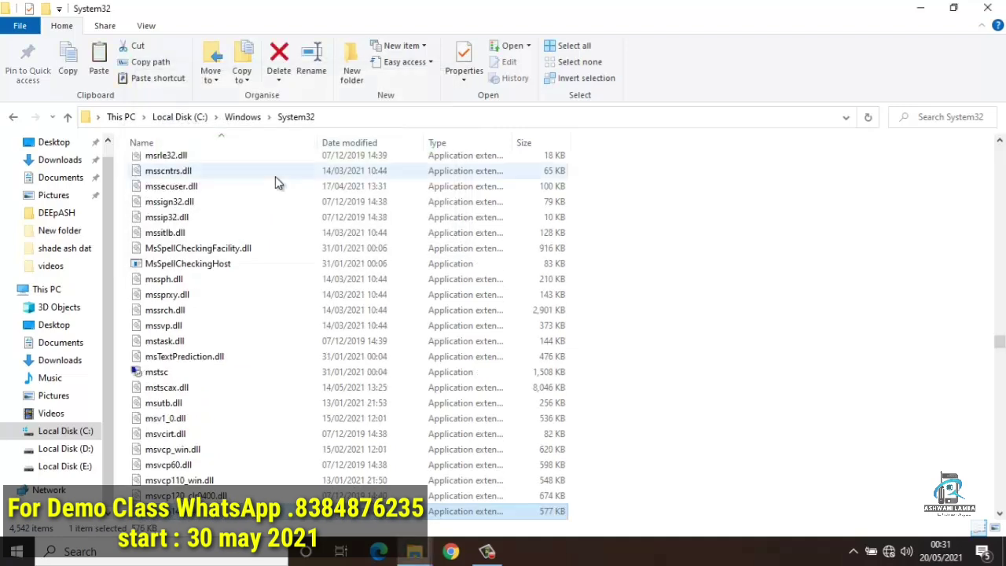
Step: Copy vcruntime140.dll from the vcruntime140 folder of the repair folder
click(916, 8)
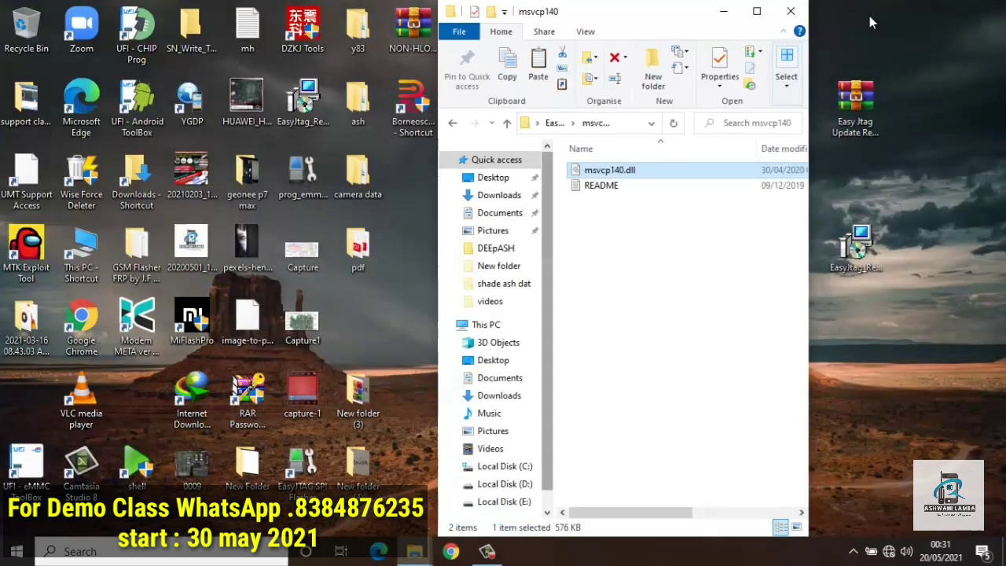
click(454, 122)
double_click(603, 189)
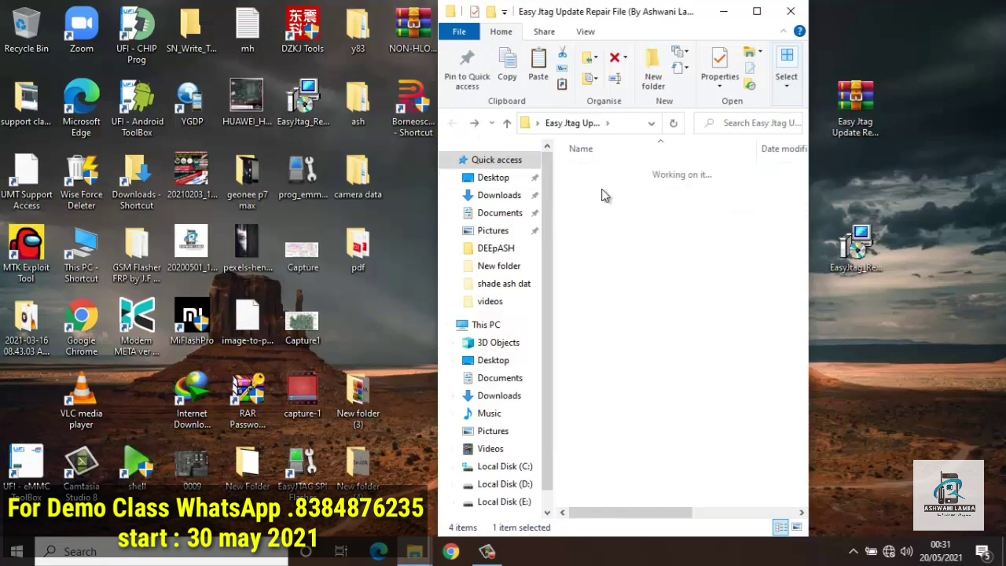
click(595, 186)
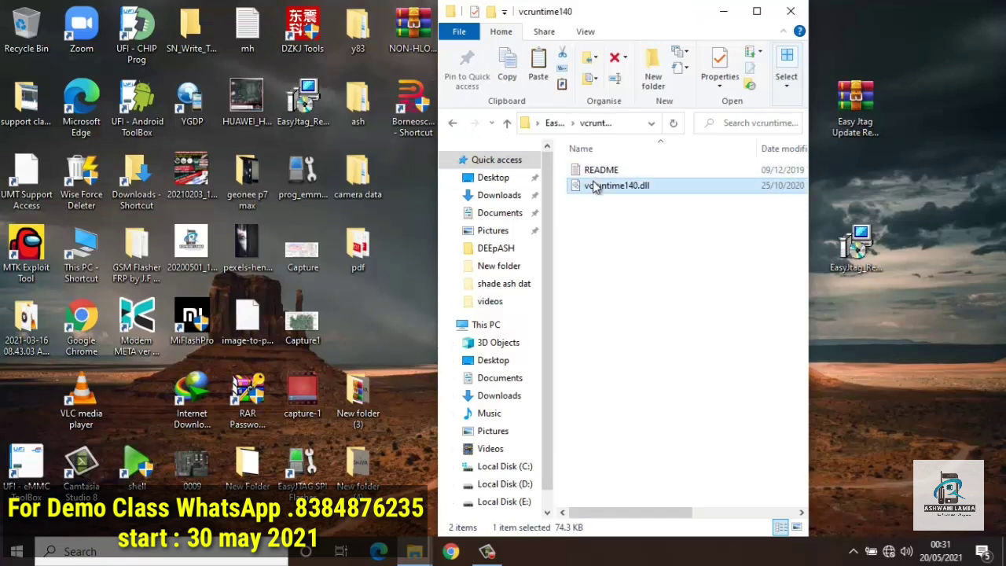
right_click(595, 186)
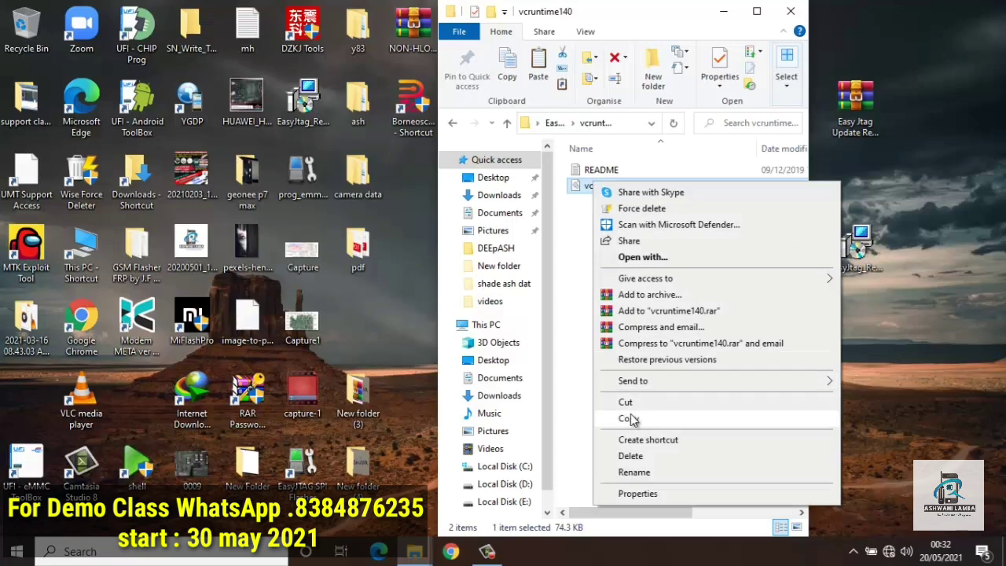
click(636, 405)
Step: Minimize the vcruntime140 window and bring the System32 window back from the taskbar
click(720, 13)
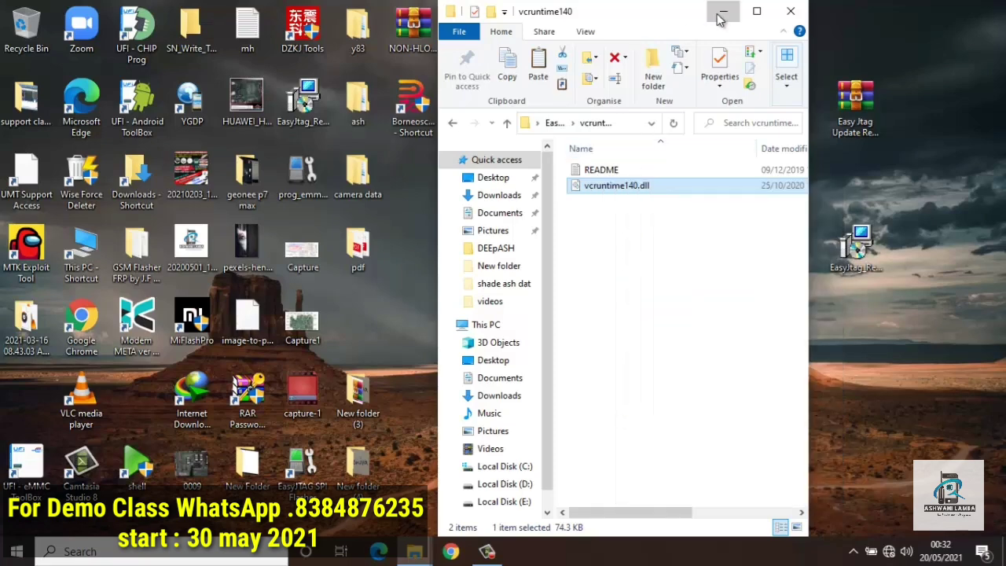
mouse_move(417, 553)
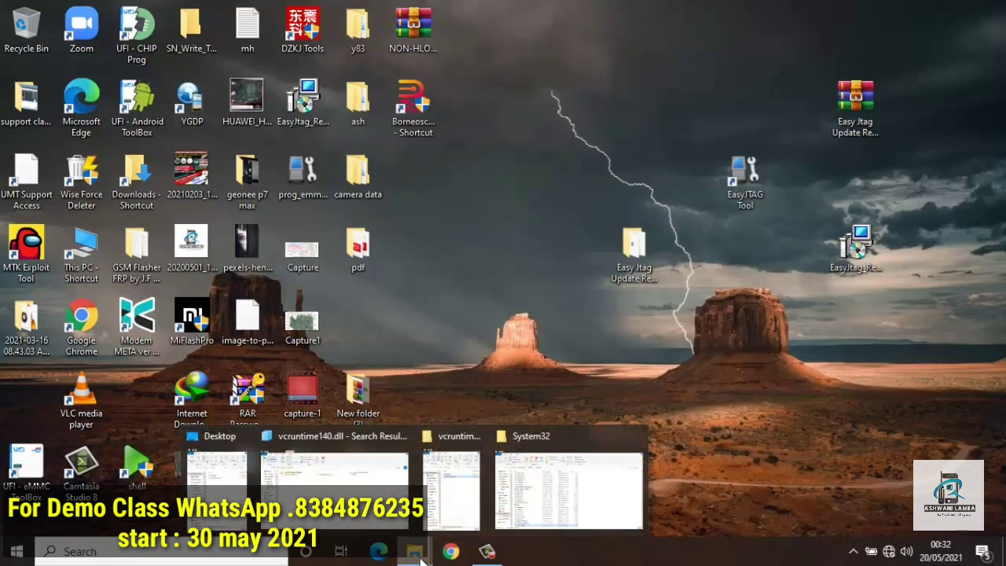
mouse_move(368, 471)
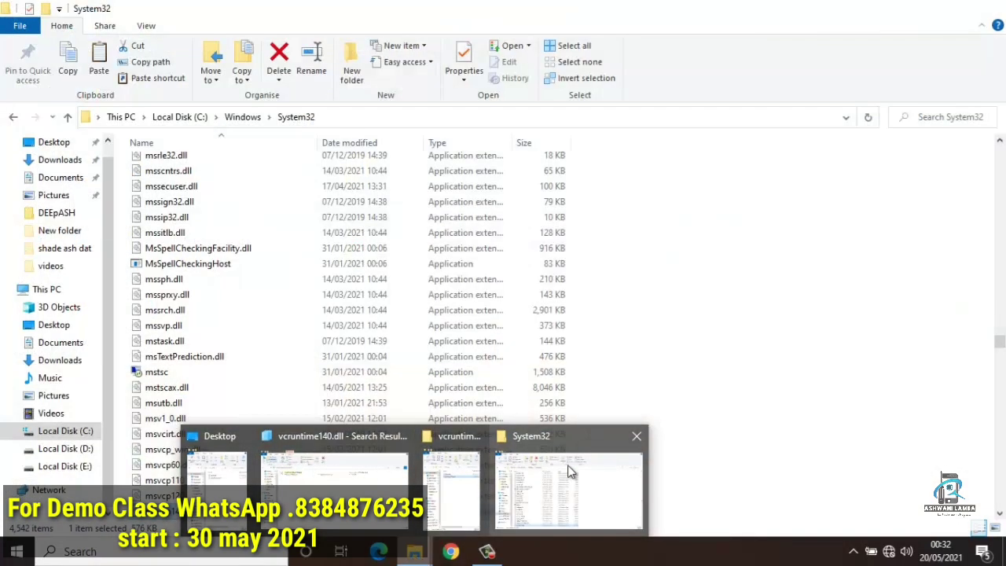
click(571, 472)
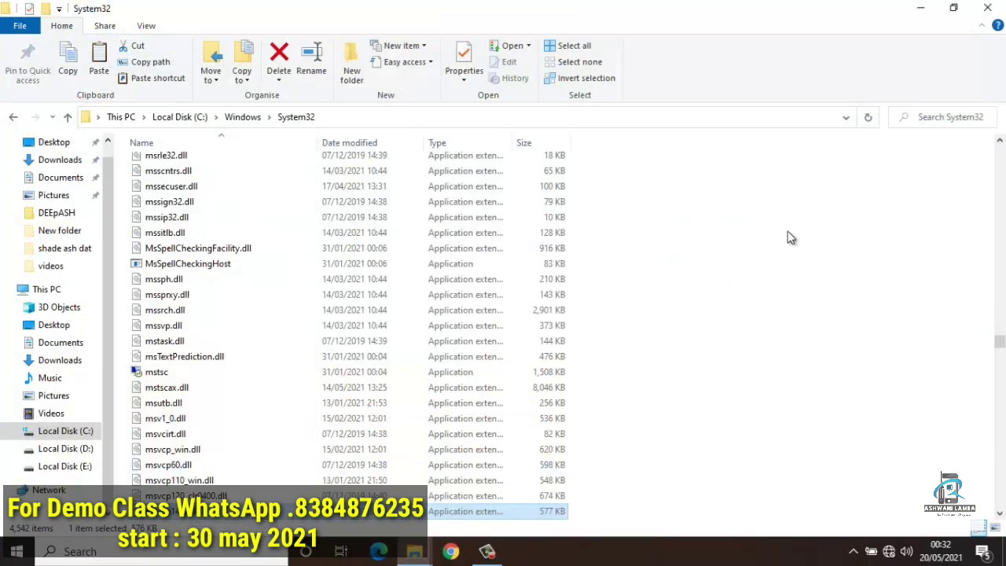
Step: Paste vcruntime140.dll into System32 with administrator permission, then close the window
right_click(746, 234)
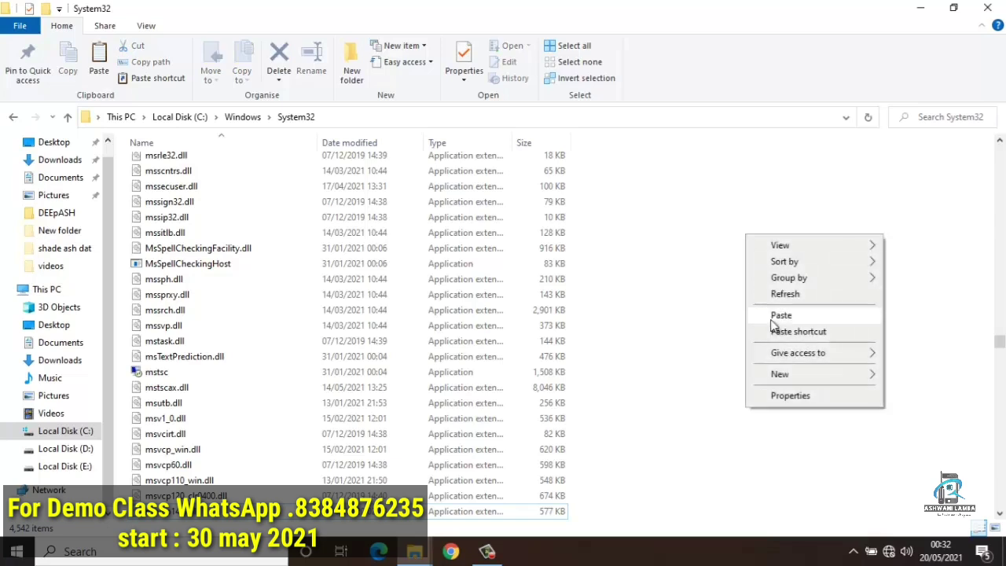
click(781, 316)
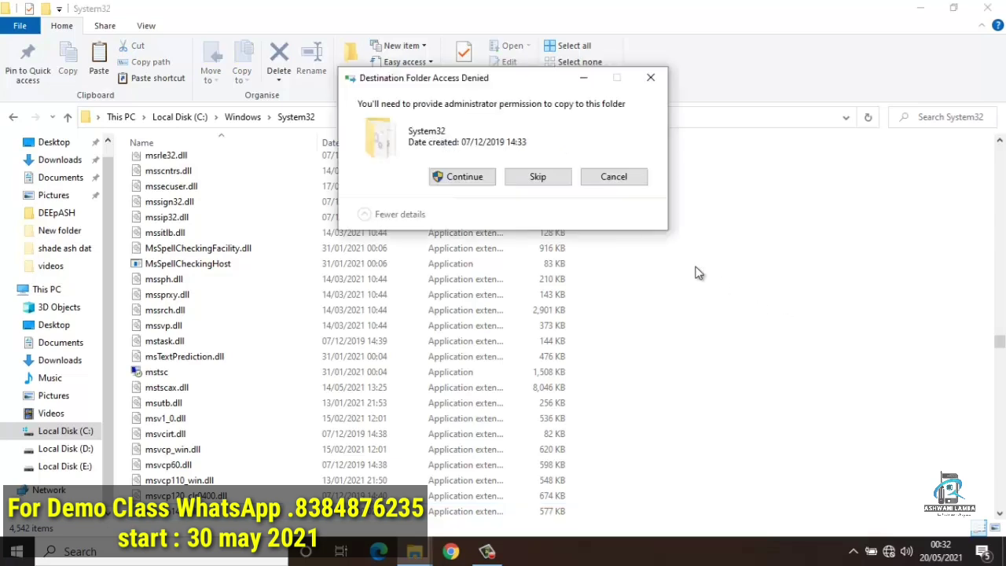
click(464, 178)
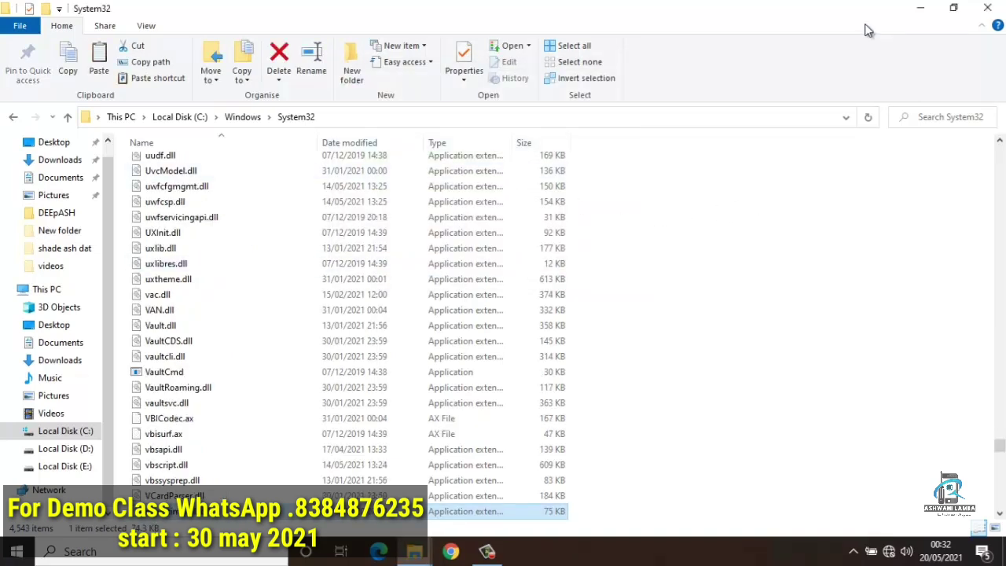
click(990, 8)
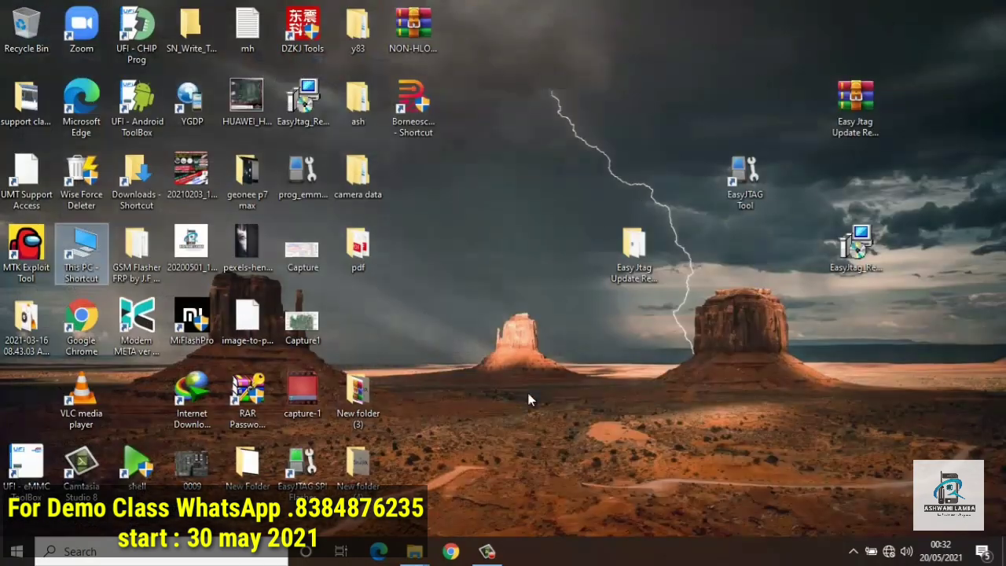
Step: Close all File Explorer windows and reopen the Easy Jtag update repair folder
right_click(423, 554)
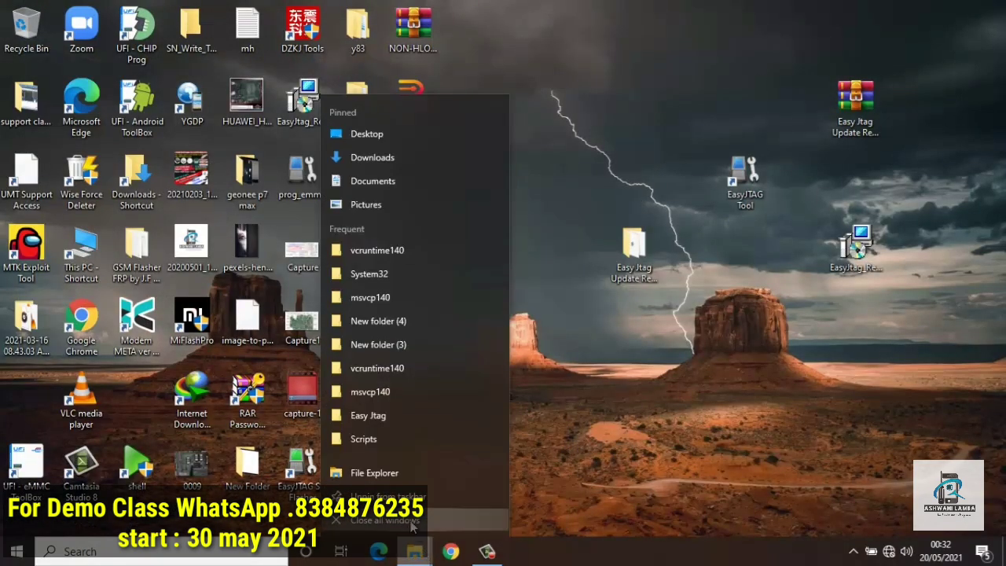
click(413, 526)
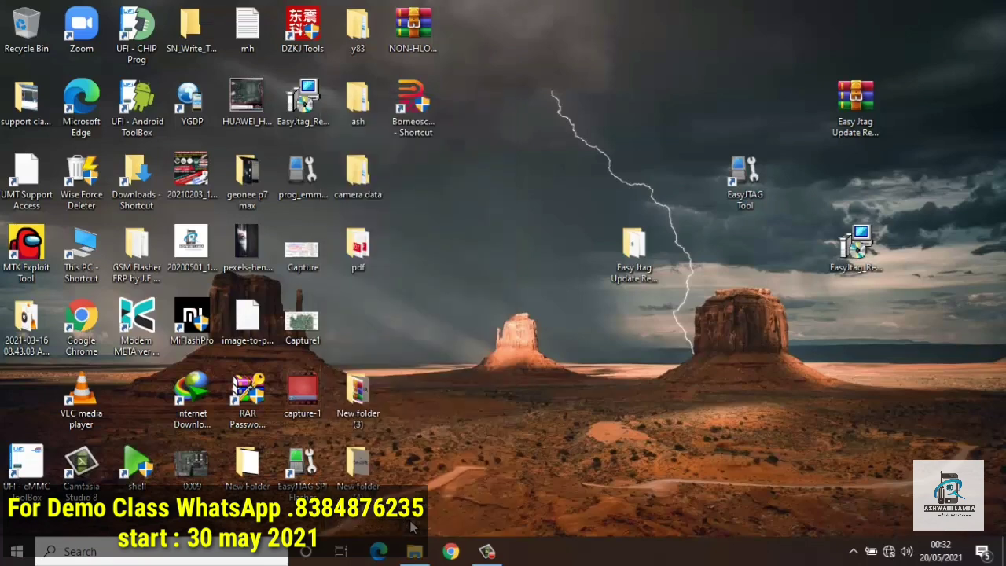
double_click(635, 250)
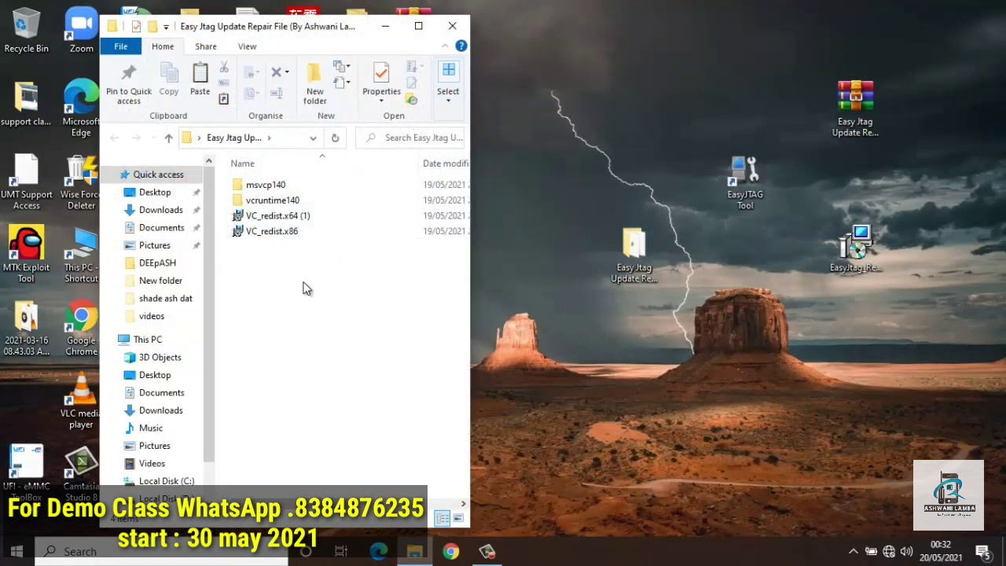
Step: Install the Visual C++ 2015-2019 x64 redistributable 14.28.29914 from VC_redist.x64 (1)
mouse_move(288, 228)
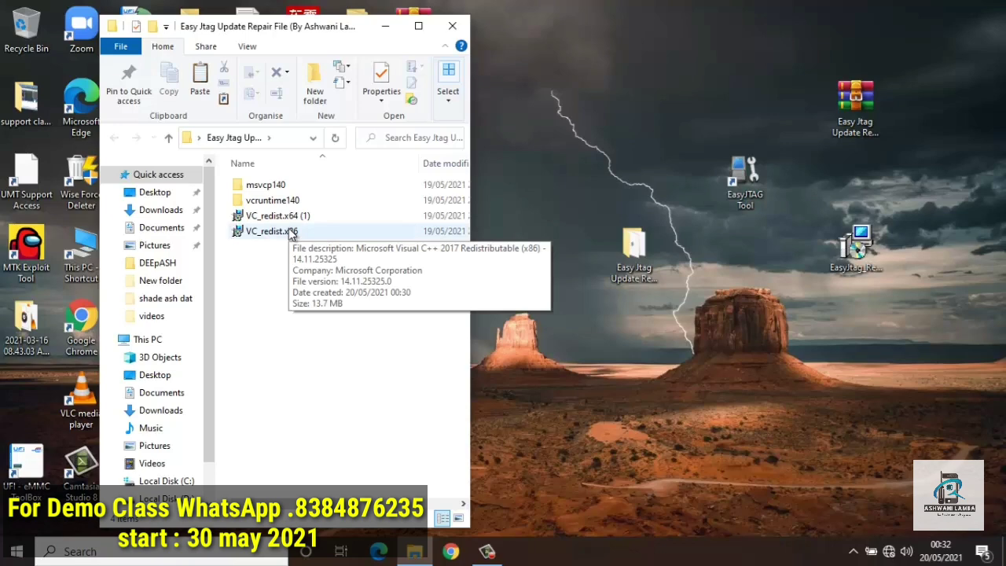
double_click(288, 219)
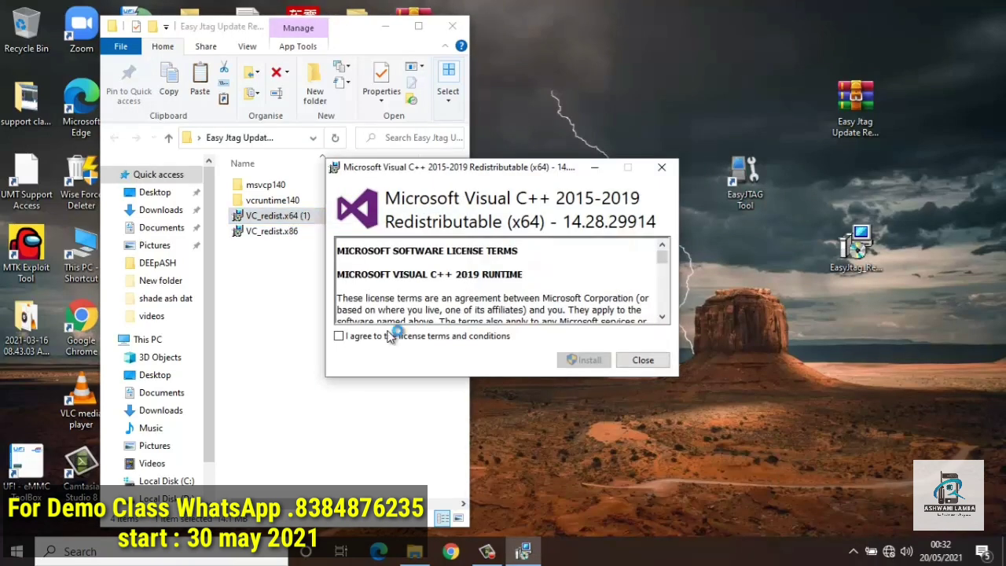
click(588, 360)
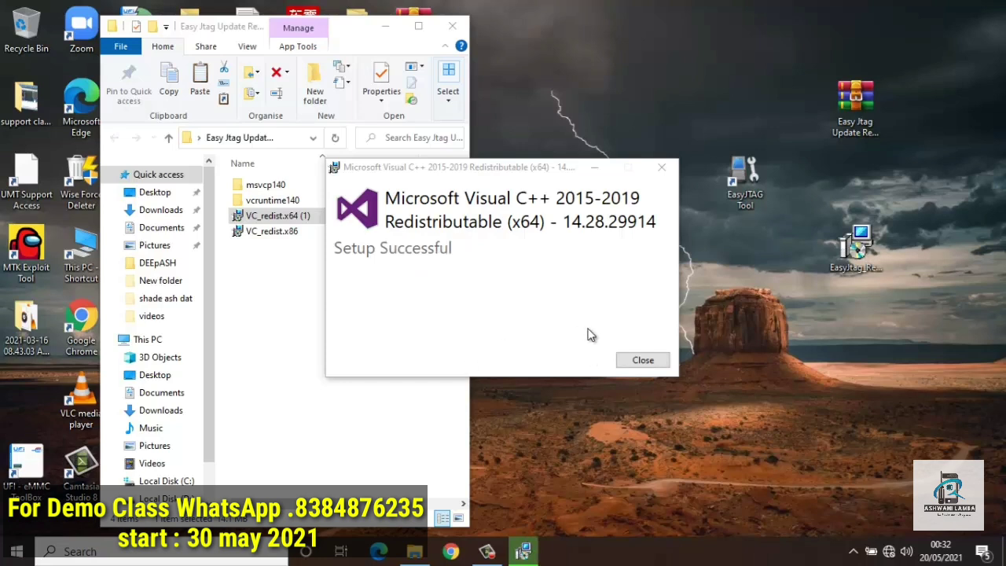
click(646, 362)
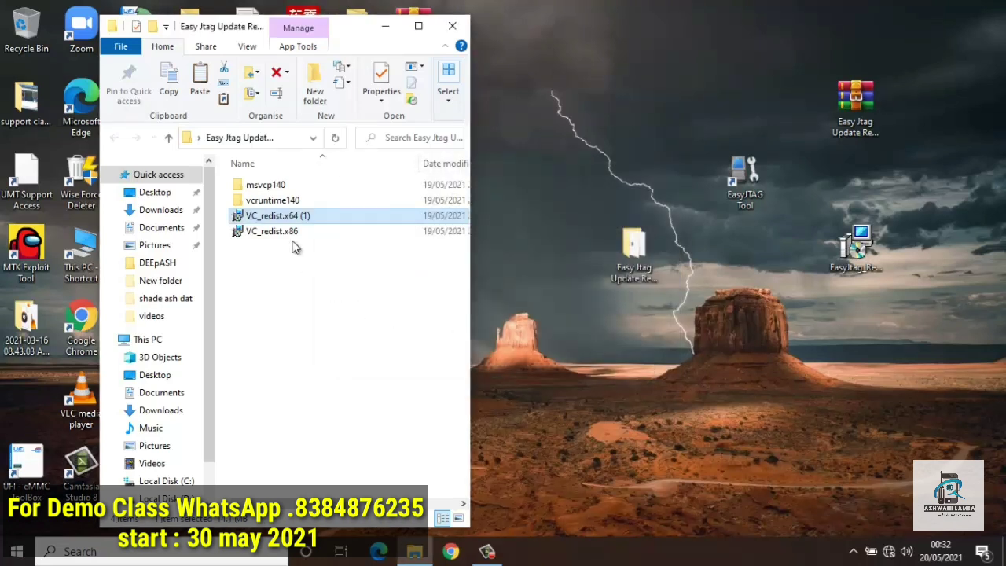
Step: Install the Visual C++ 2017 x86 redistributable 14.11.25325, then close the repair folder
double_click(293, 231)
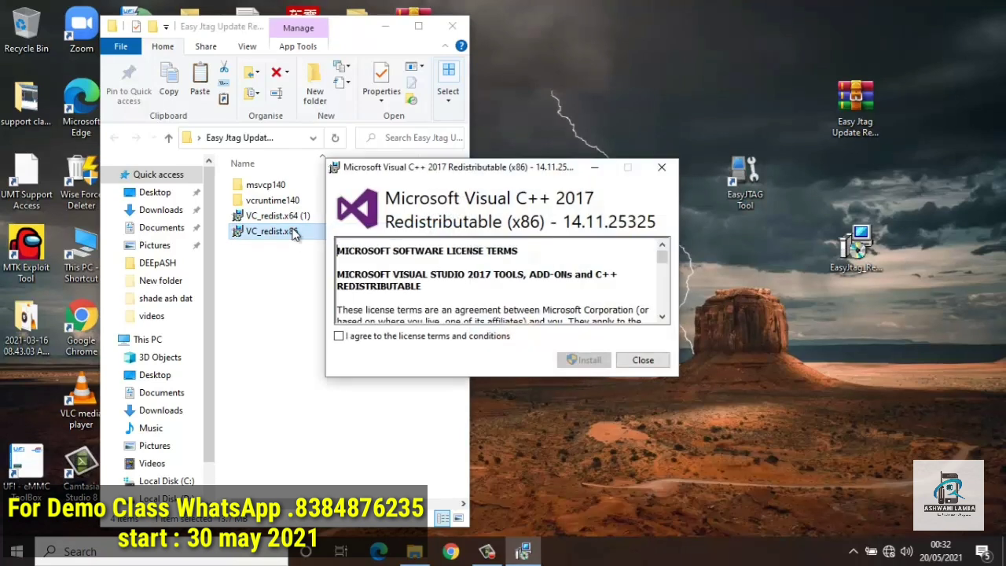
click(358, 338)
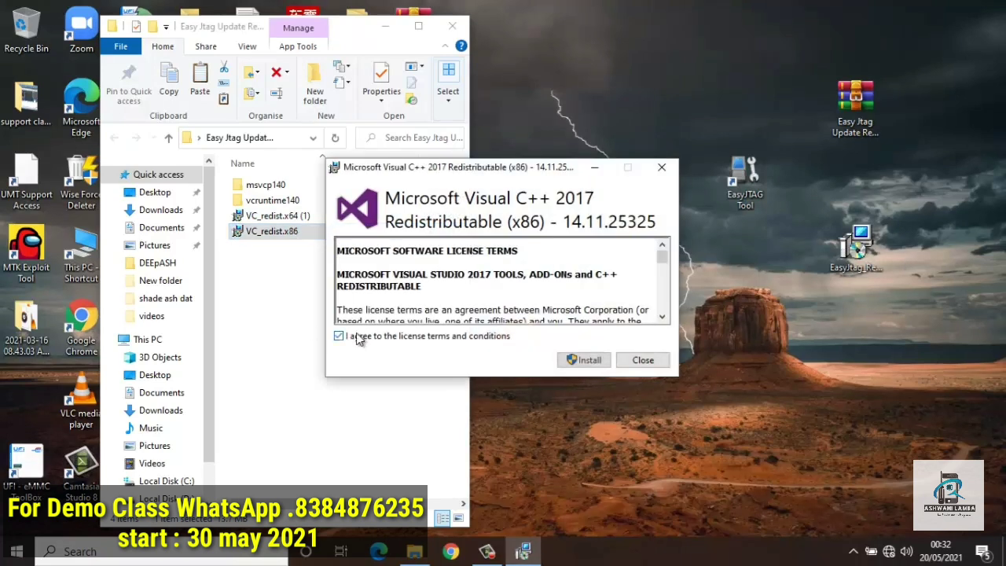
click(592, 365)
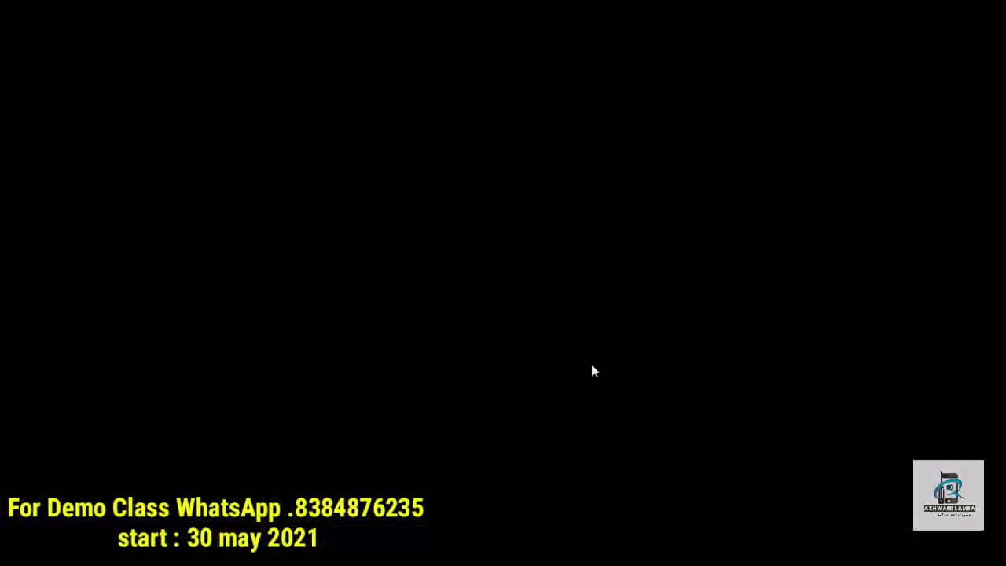
click(594, 371)
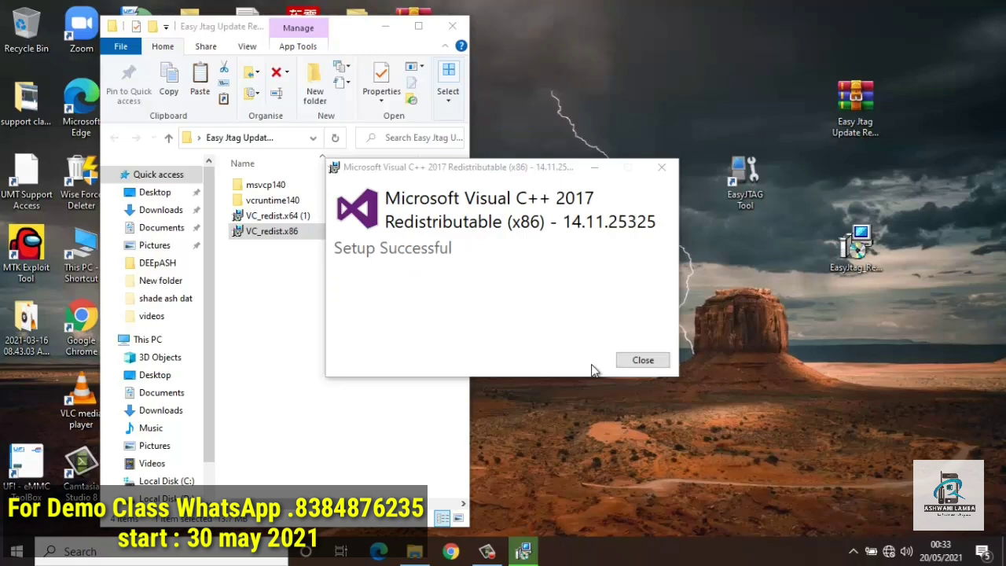
click(651, 361)
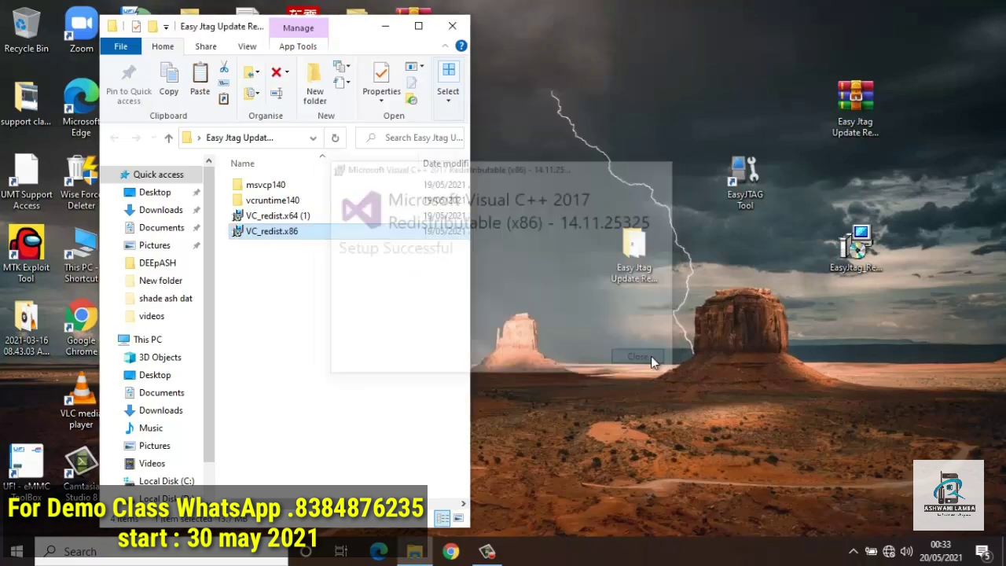
click(450, 29)
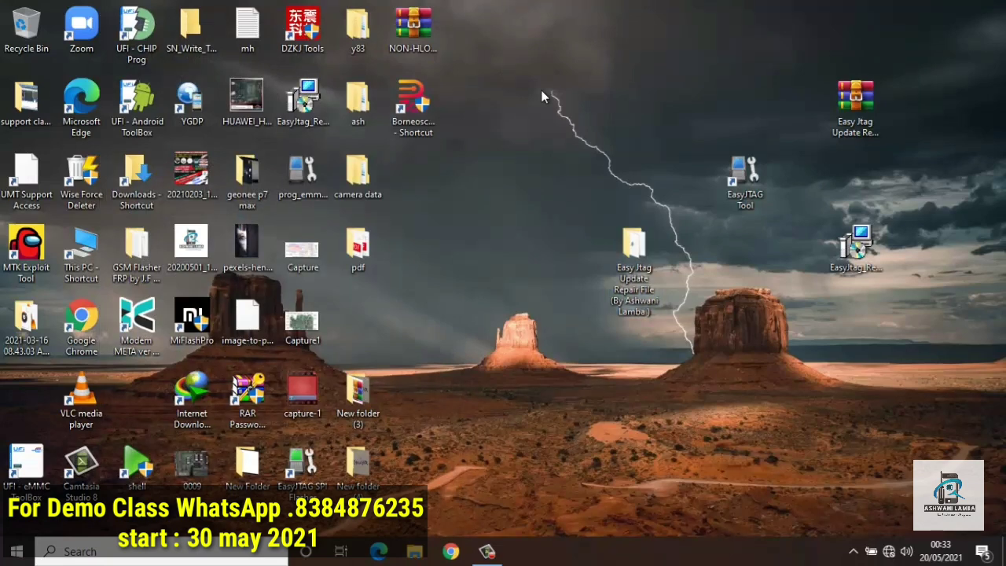
Step: Restart Windows from the Start menu's Power options
click(17, 552)
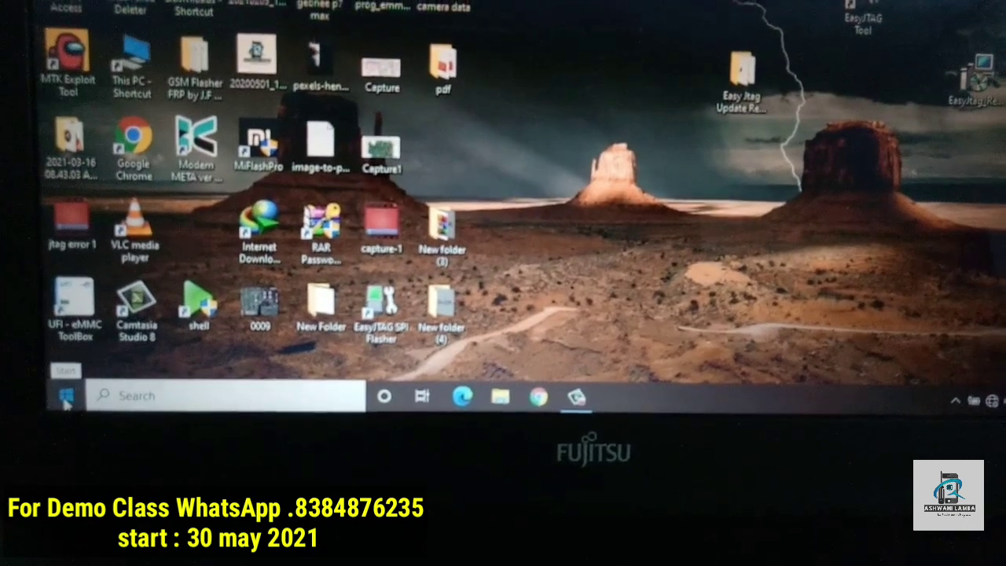
click(63, 383)
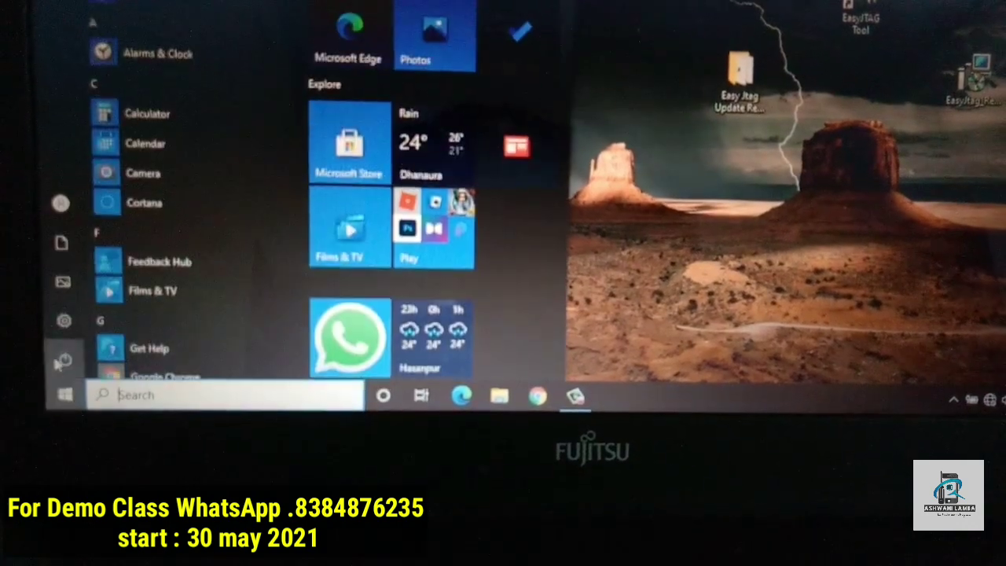
click(60, 362)
click(93, 324)
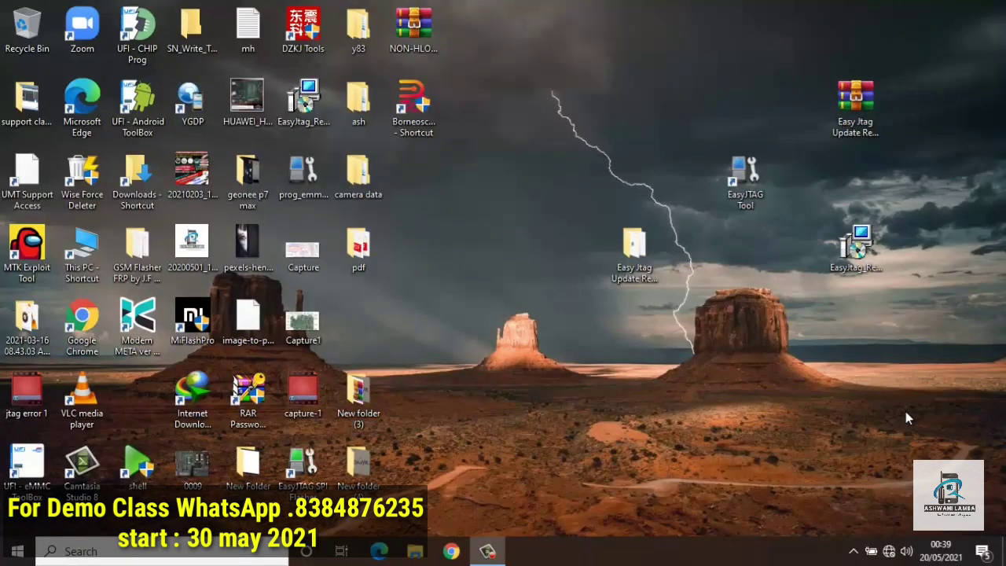
Step: Launch EasyJTAG Tool, now free of DLL errors, and show the eMMC tab of the JTAG Classic Suite 3.7.0.23 window
double_click(735, 198)
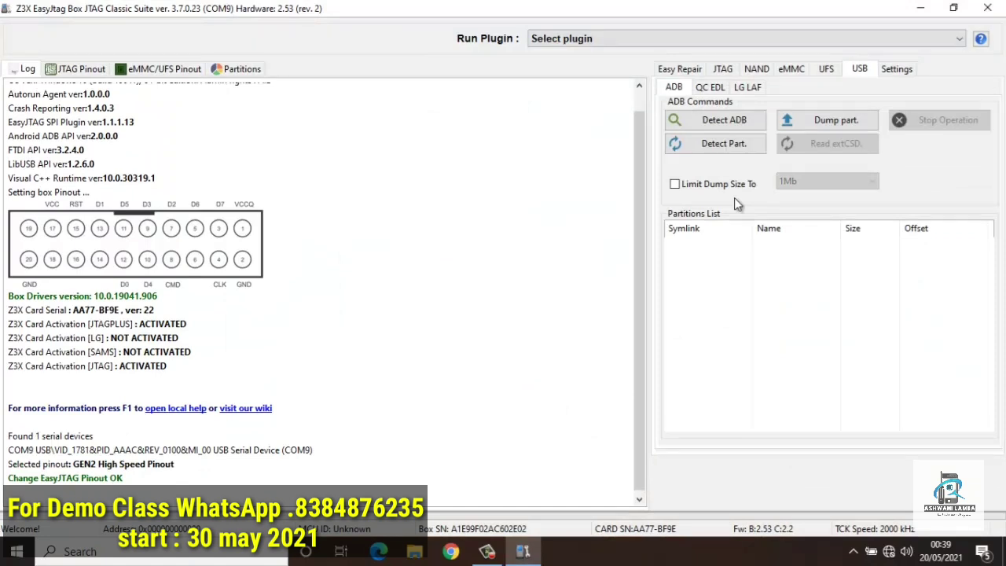
click(790, 70)
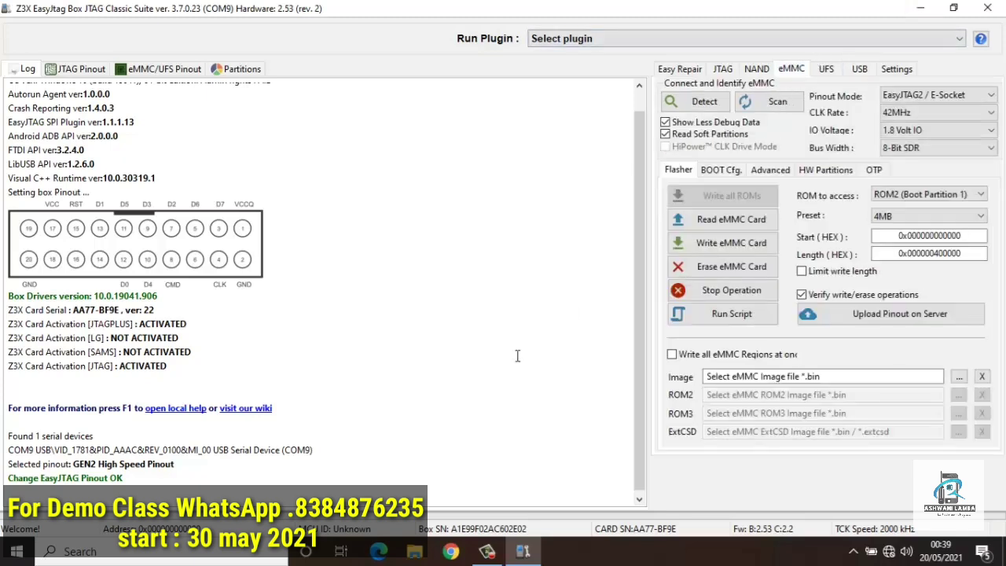